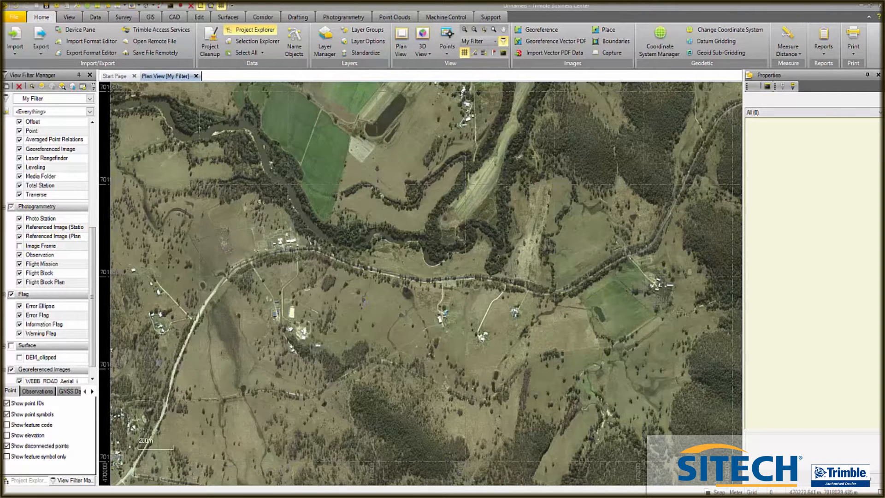
# Display the Registered_Parcels layer over the aerial image to view the property boundaries, and hide it again
pyautogui.scroll(-1, 140, 401)
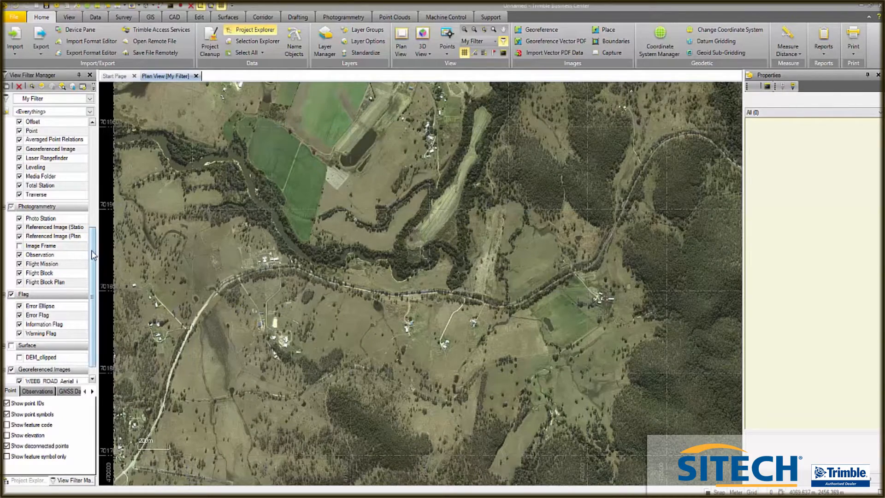
pyautogui.scroll(5, 84, 226)
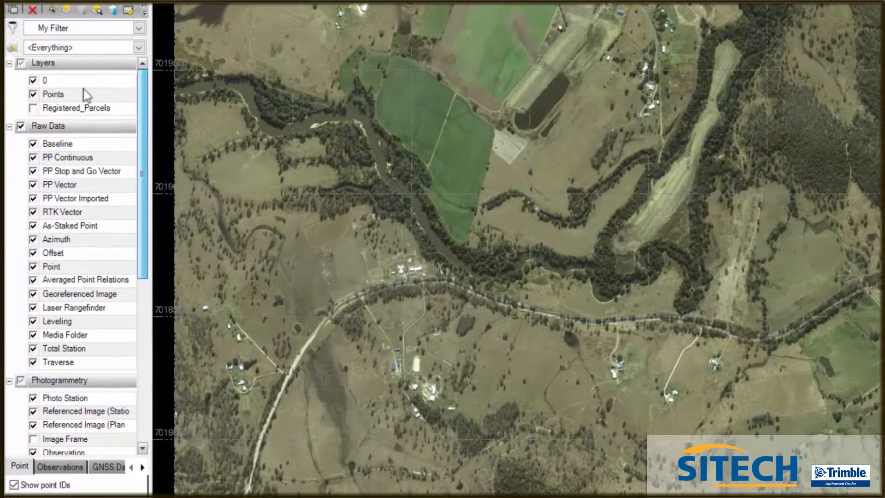
pyautogui.click(33, 108)
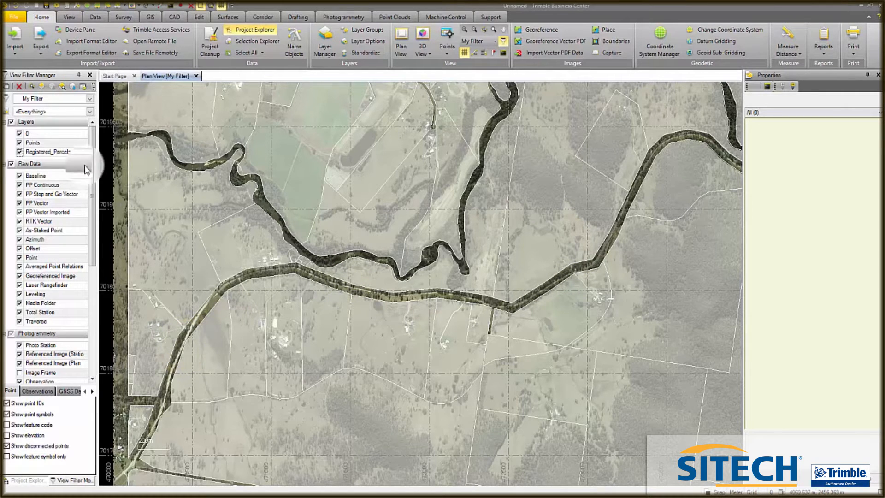
pyautogui.click(20, 152)
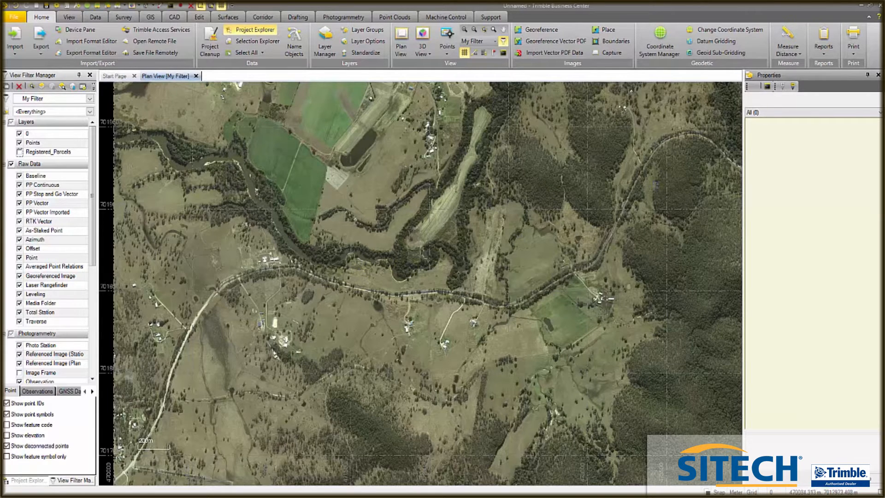
# Turn on the display of the DEM_clipped surface over the aerial image
pyautogui.moveTo(95, 234); pyautogui.dragTo(86, 327)
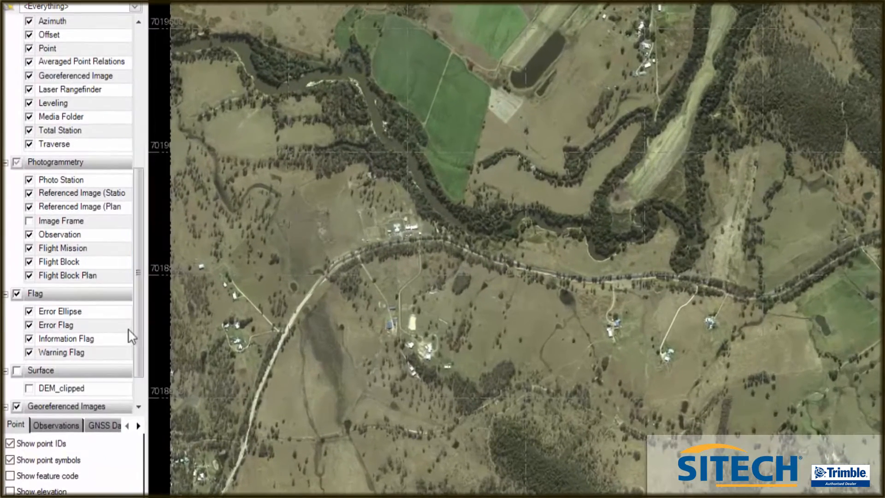
pyautogui.click(16, 370)
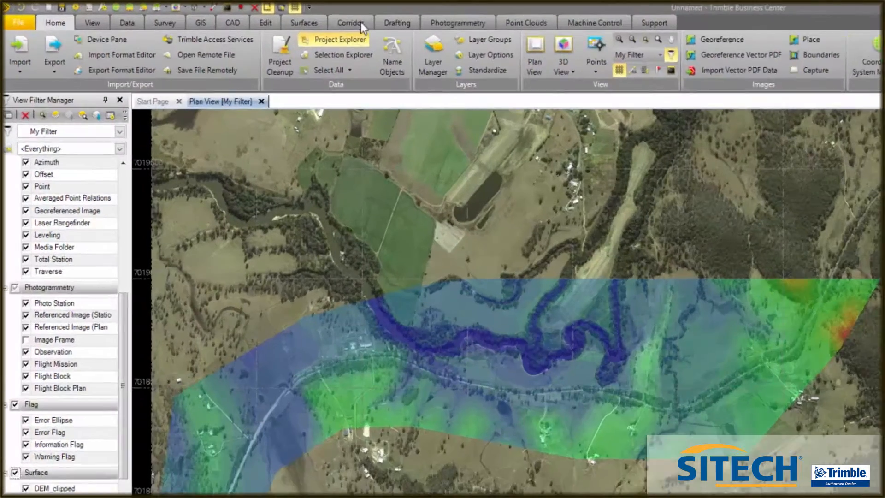
# Start an alignment named New_Alignment and add a layer called New_Alignment from its layer selection
pyautogui.click(268, 15)
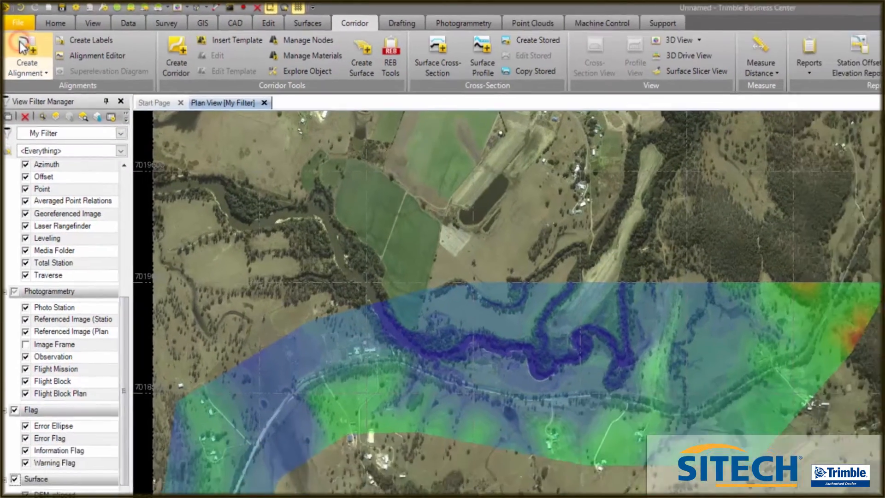
pyautogui.click(26, 50)
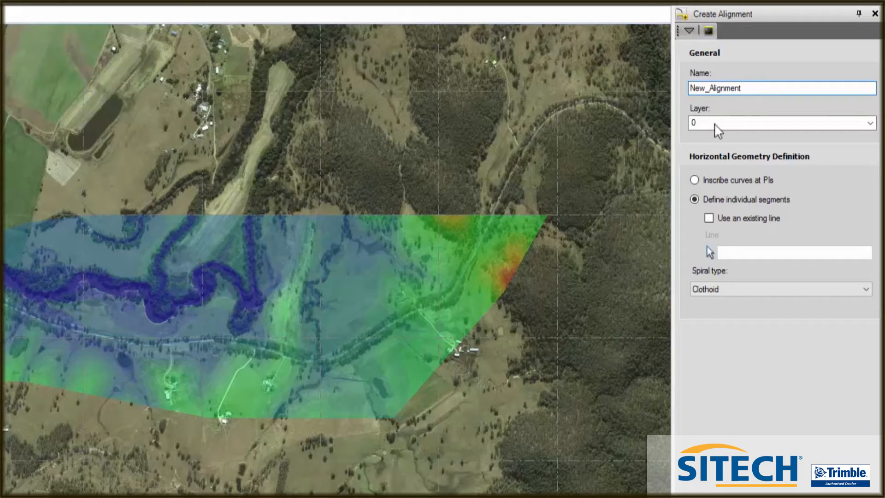
pyautogui.click(869, 122)
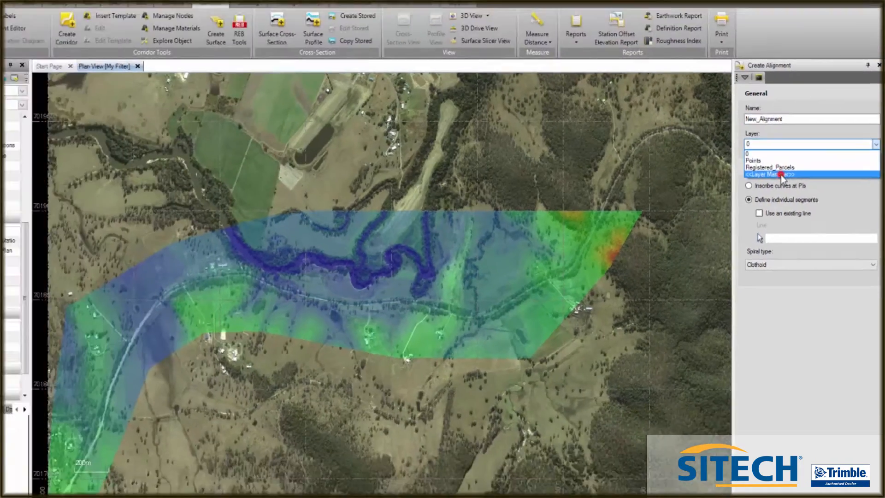
pyautogui.click(738, 161)
pyautogui.click(277, 410)
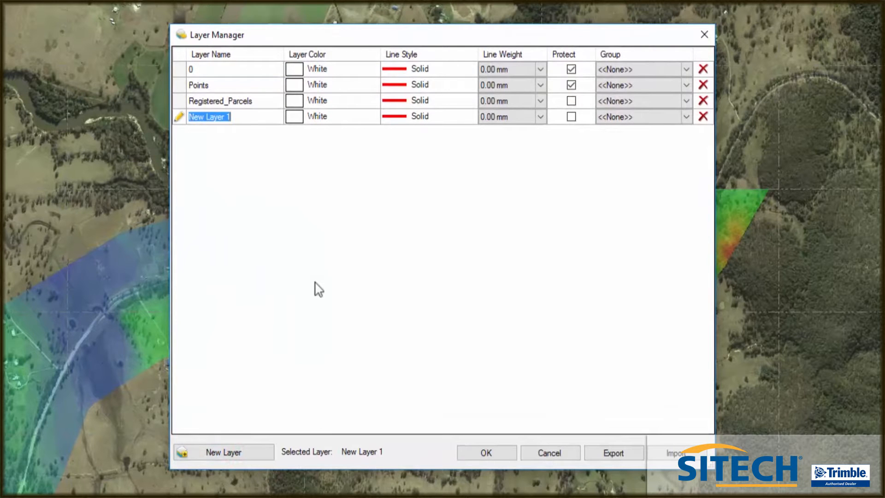
pyautogui.write('New_Alignment')
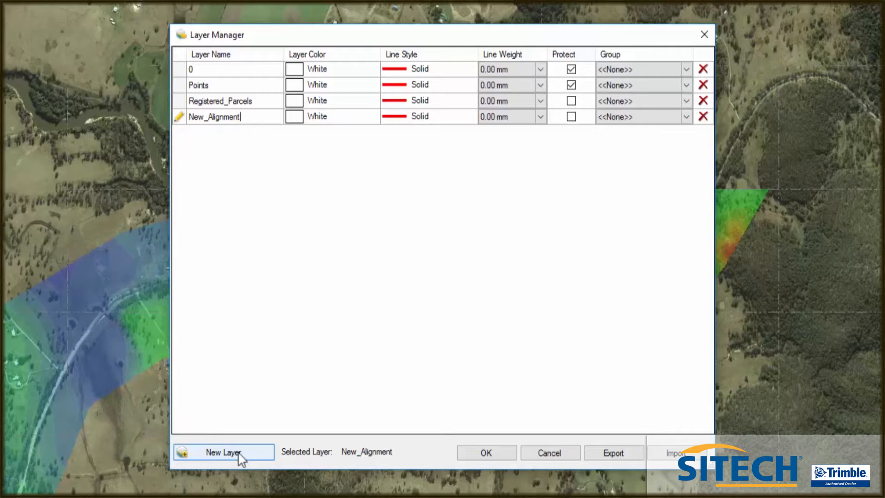
# Add a layer named Guide with magenta colour and a 0.25 mm line weight
pyautogui.click(237, 452)
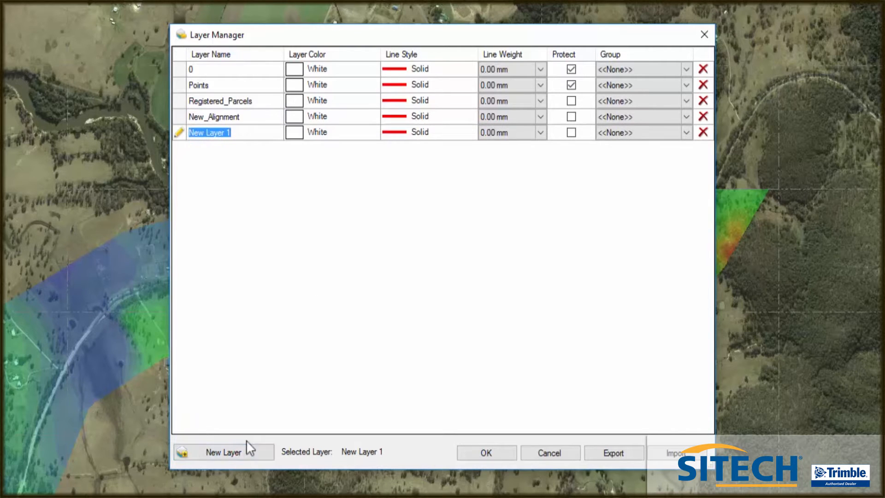
pyautogui.write('Guide')
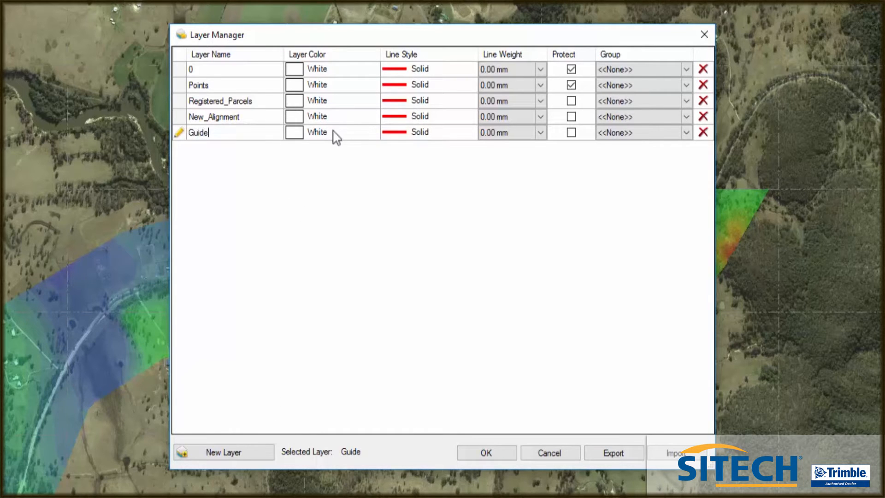
pyautogui.click(369, 135)
pyautogui.click(371, 131)
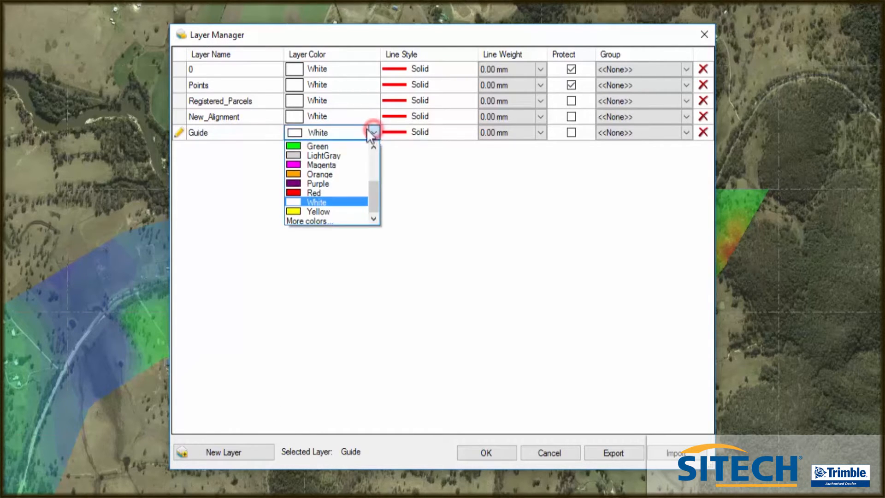
pyautogui.click(324, 165)
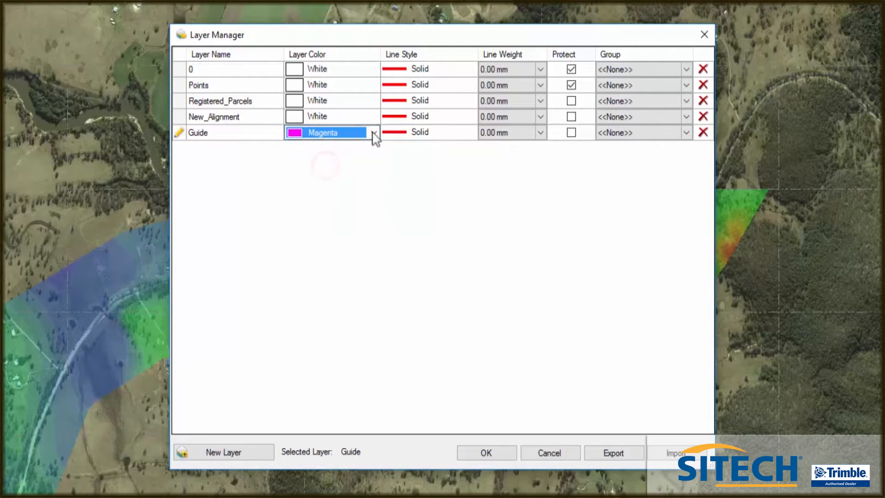
pyautogui.click(542, 133)
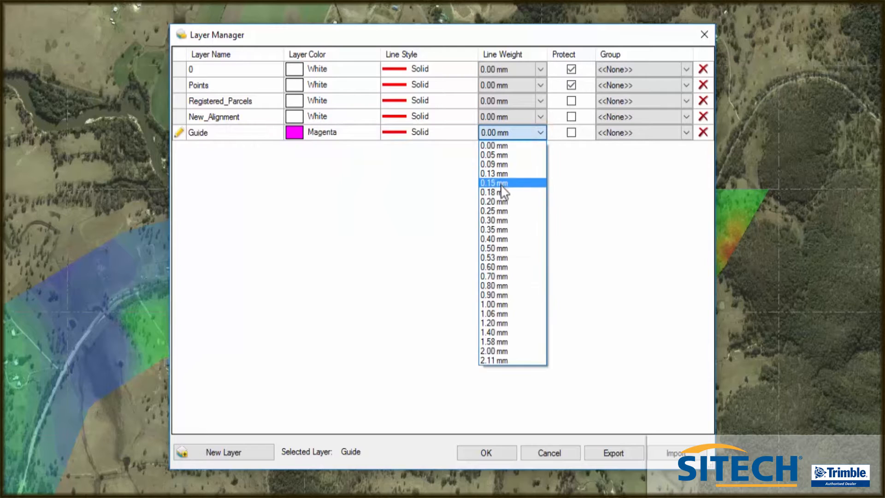
pyautogui.click(506, 211)
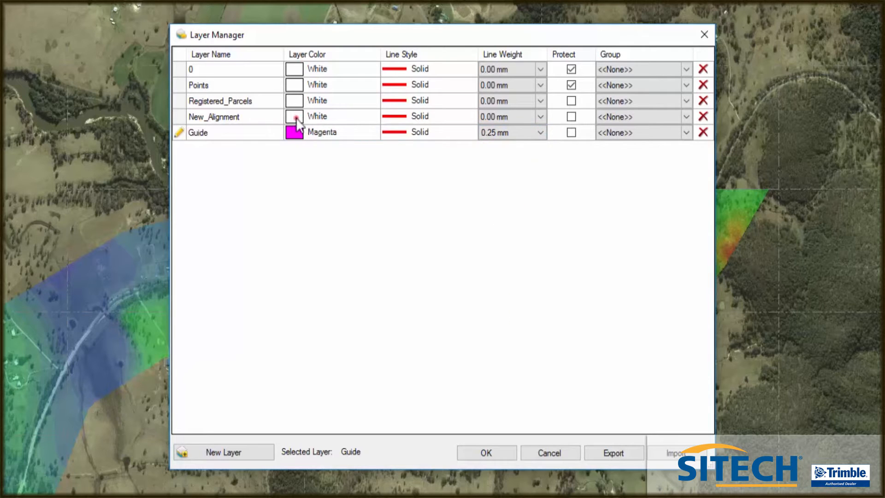
# Set the New_Alignment layer to orange with a 0.25 mm line weight and accept the layer changes
pyautogui.click(297, 120)
pyautogui.click(373, 117)
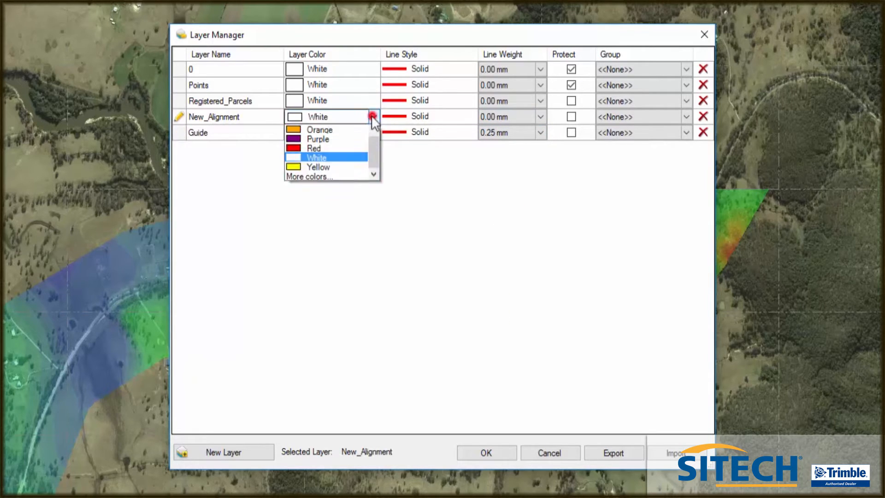
pyautogui.click(319, 158)
pyautogui.click(540, 117)
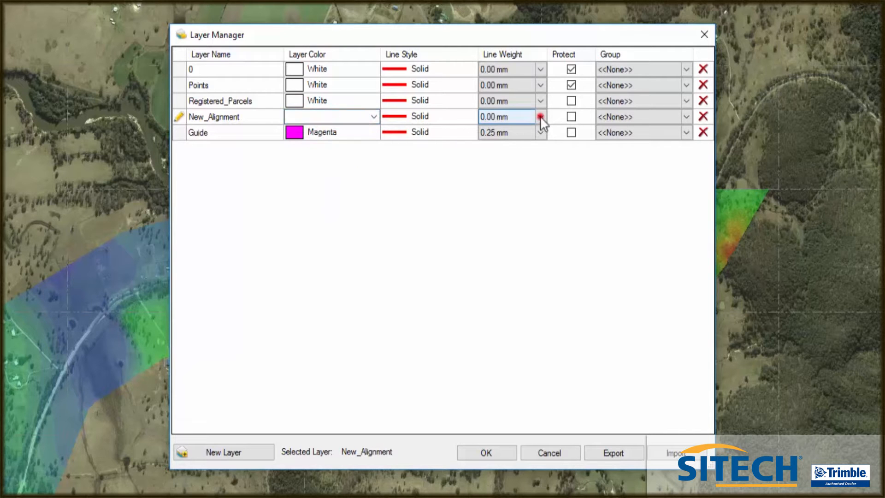
pyautogui.click(494, 196)
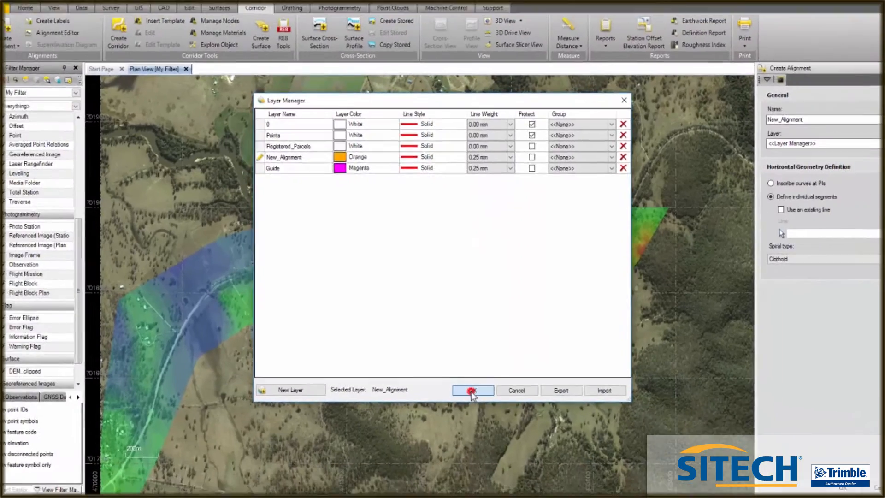
pyautogui.click(484, 444)
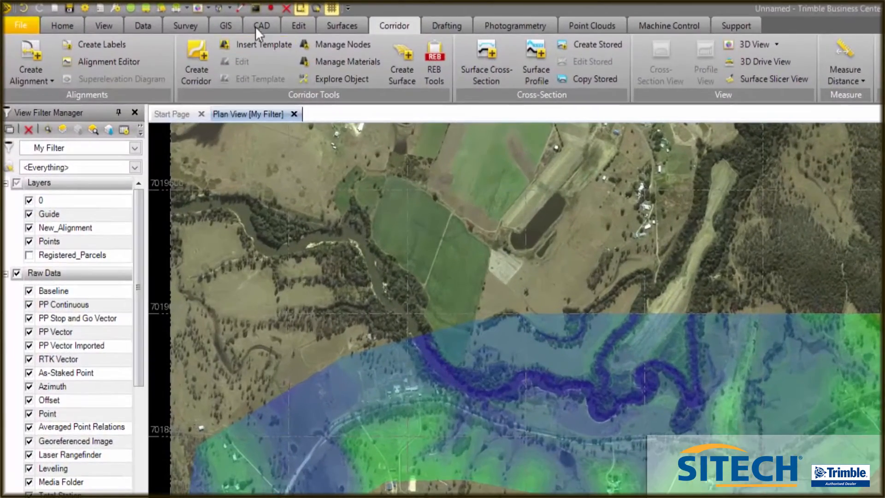
# Create a linestring named Guide on the Guide layer and begin defining its geometry
pyautogui.click(255, 26)
pyautogui.click(392, 51)
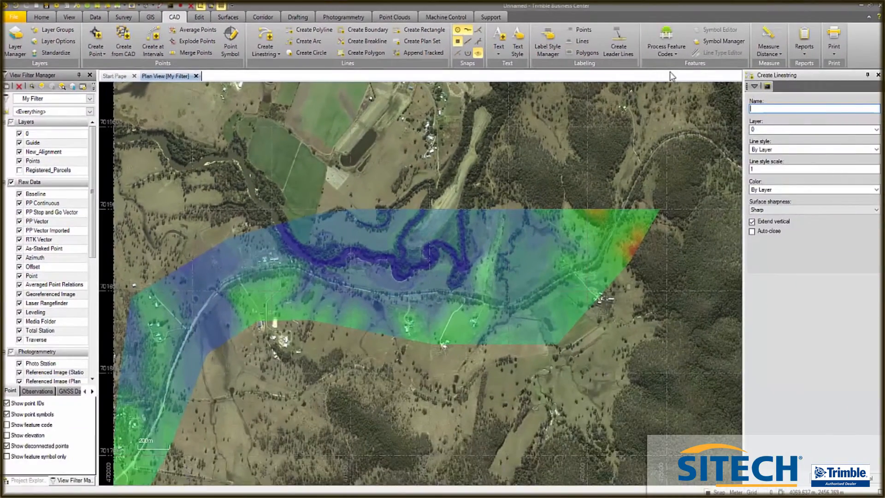
pyautogui.write('Gui')
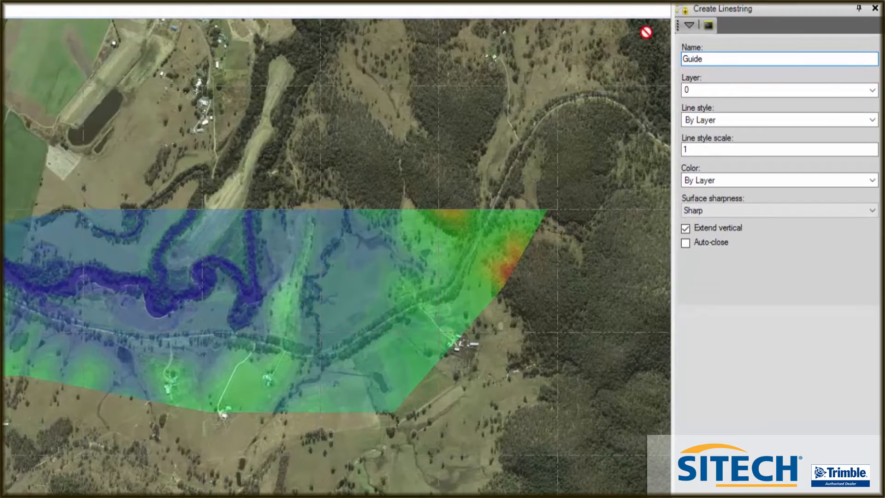
pyautogui.write('de')
pyautogui.click(873, 91)
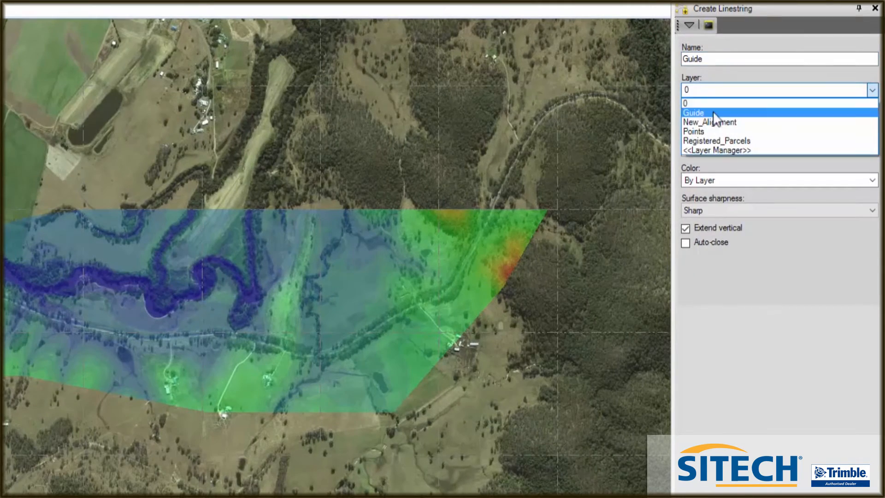
pyautogui.click(714, 109)
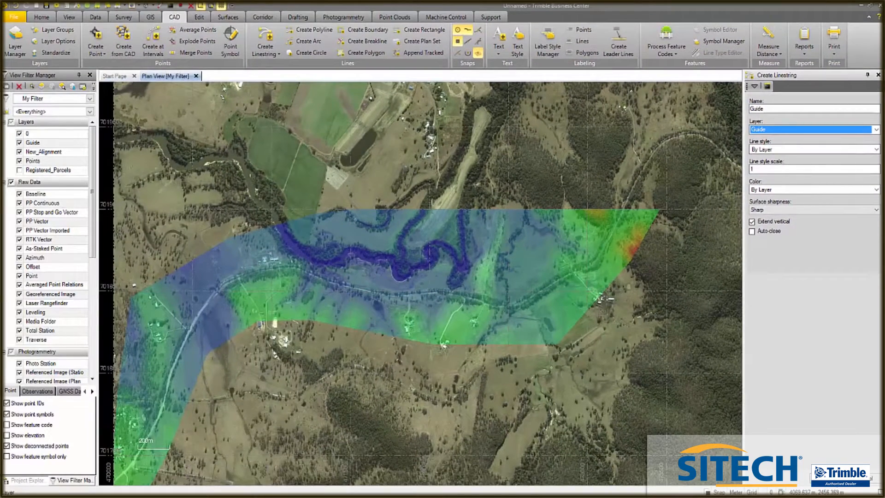
pyautogui.click(828, 478)
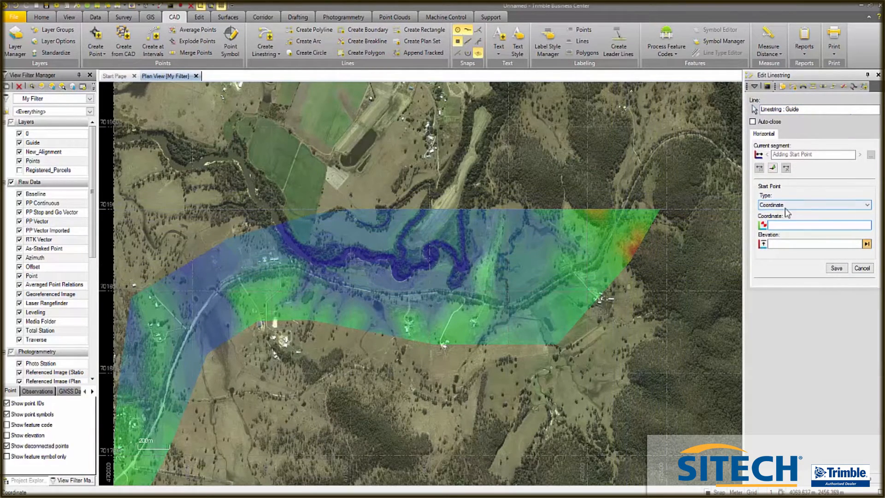
# Start the Guide linestring on the road at the surface's northern edge and draw a straight segment southwest along the road
pyautogui.scroll(2, 618, 210)
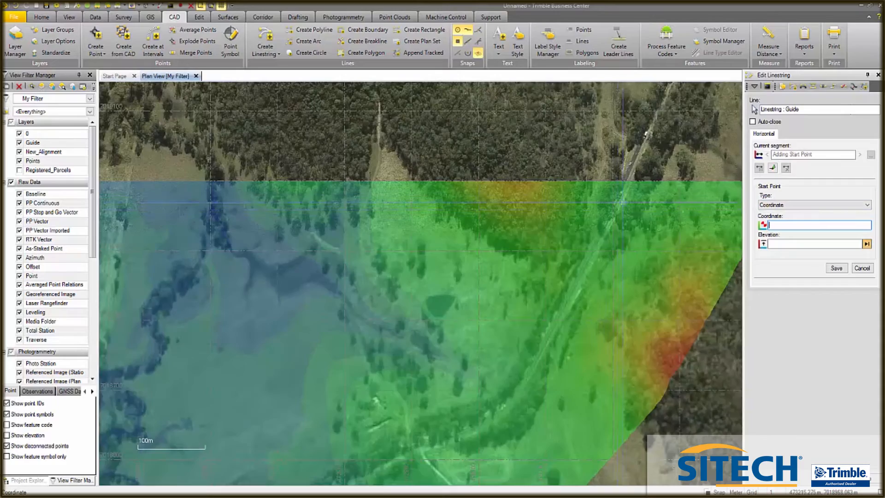
pyautogui.scroll(3, 622, 189)
pyautogui.click(627, 186)
pyautogui.scroll(-1, 671, 176)
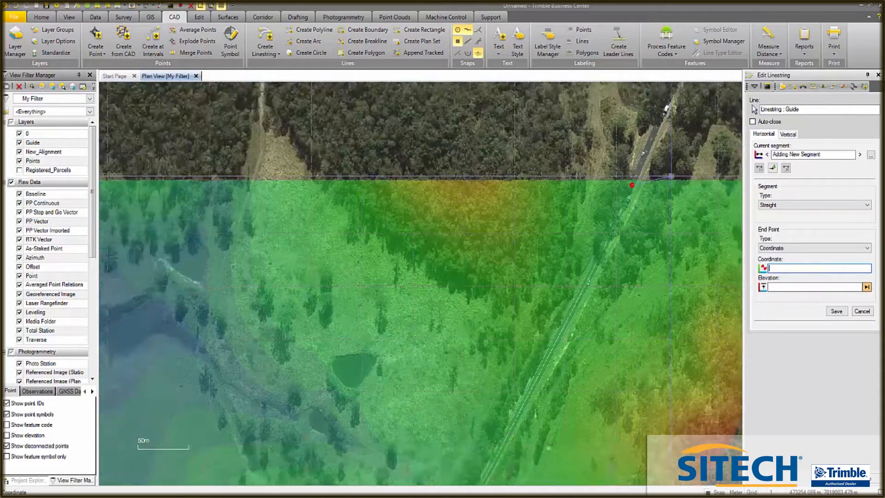
pyautogui.scroll(-1, 671, 176)
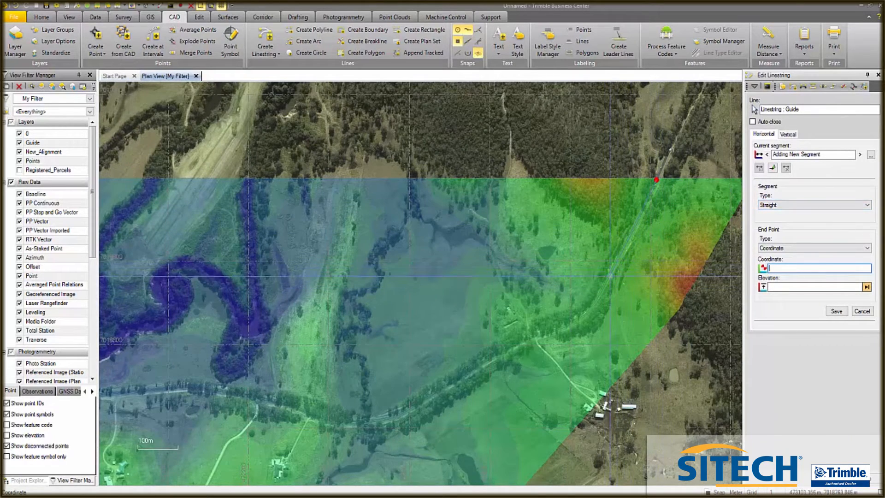
pyautogui.scroll(1, 611, 275)
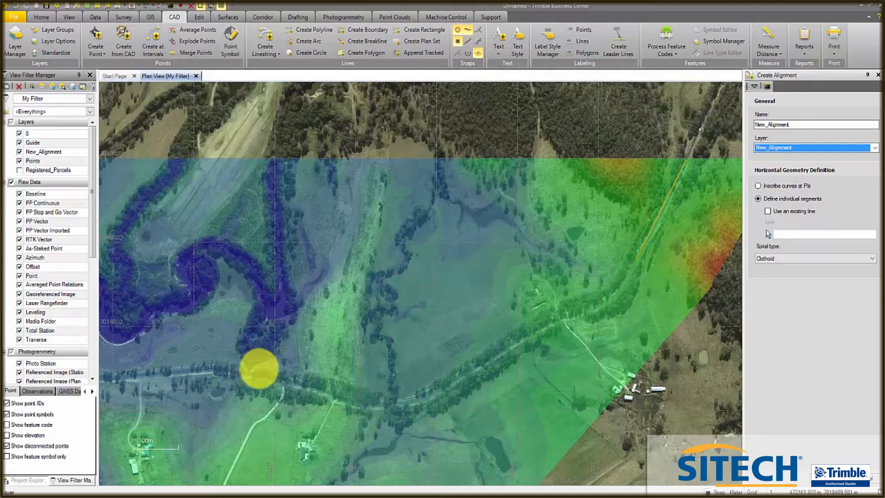
pyautogui.scroll(-1, 466, 367)
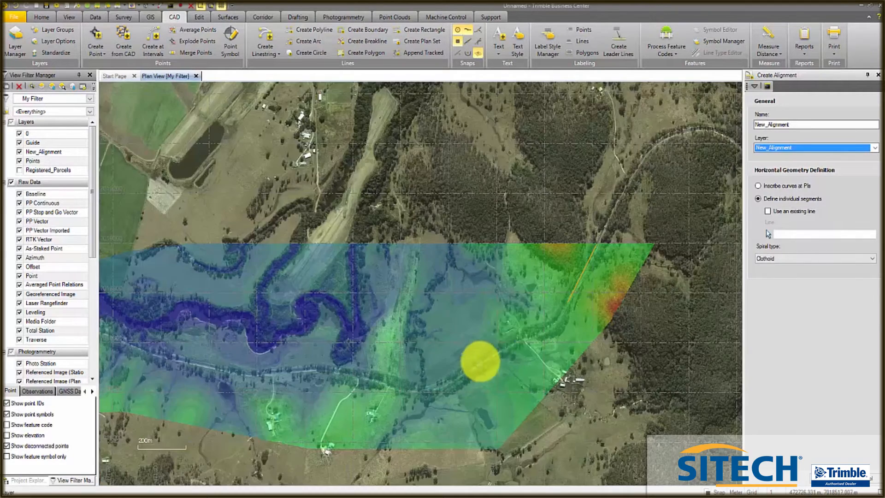
pyautogui.scroll(-1, 480, 361)
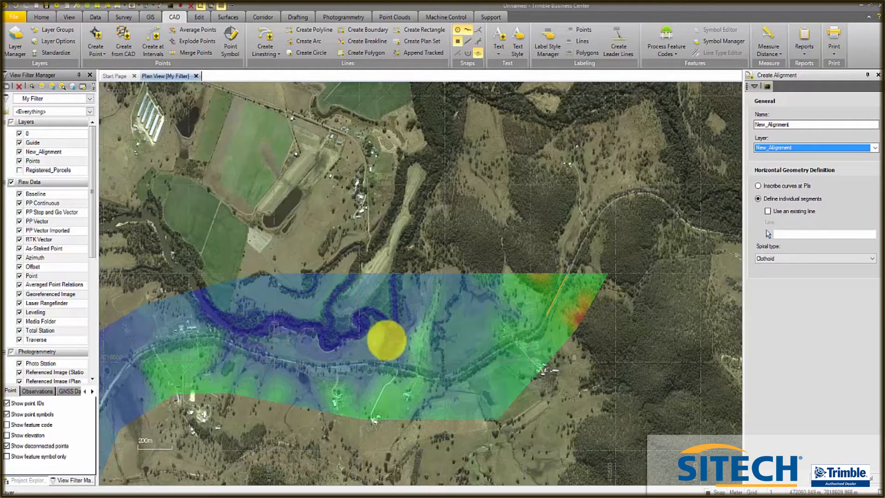
pyautogui.scroll(-1, 386, 340)
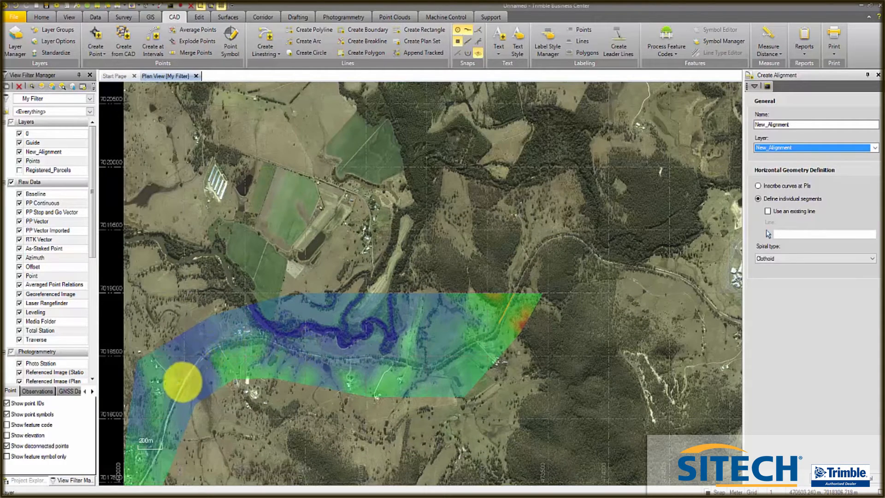
pyautogui.scroll(-1, 249, 332)
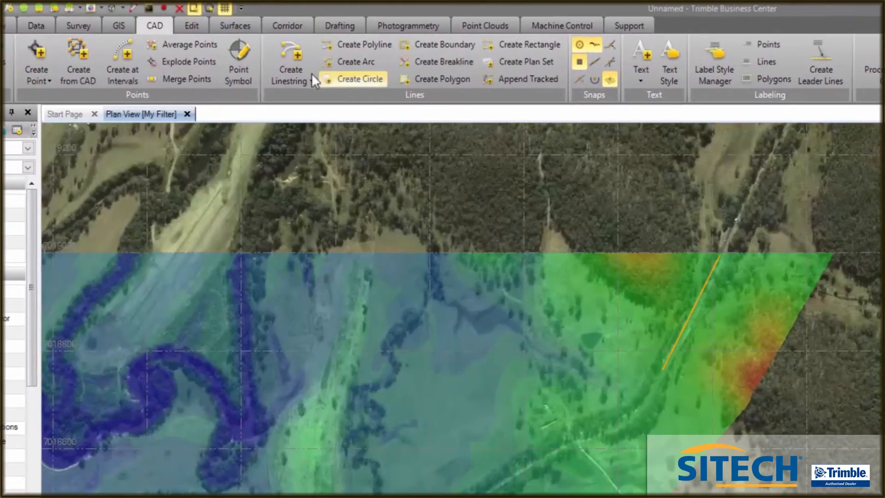
# Draw another straight Guide linestring from the farm track junction southwest along the road, then finish it
pyautogui.click(299, 76)
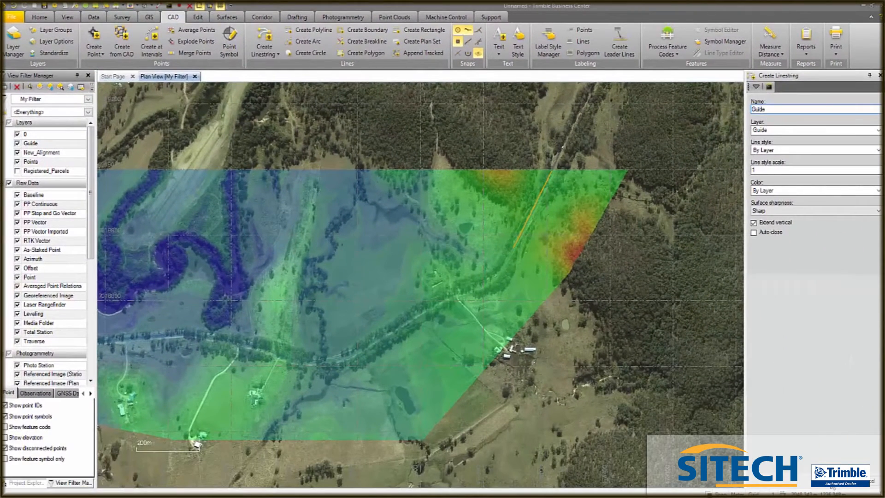
pyautogui.press('Return')
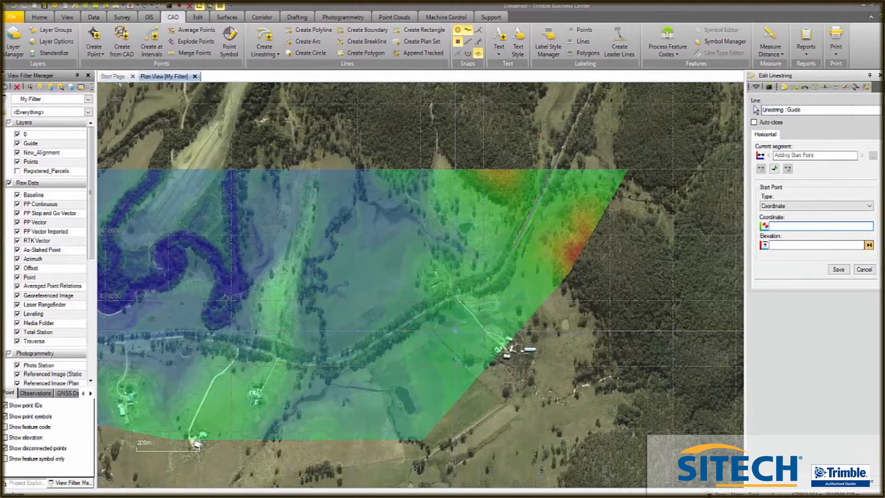
pyautogui.scroll(3, 454, 297)
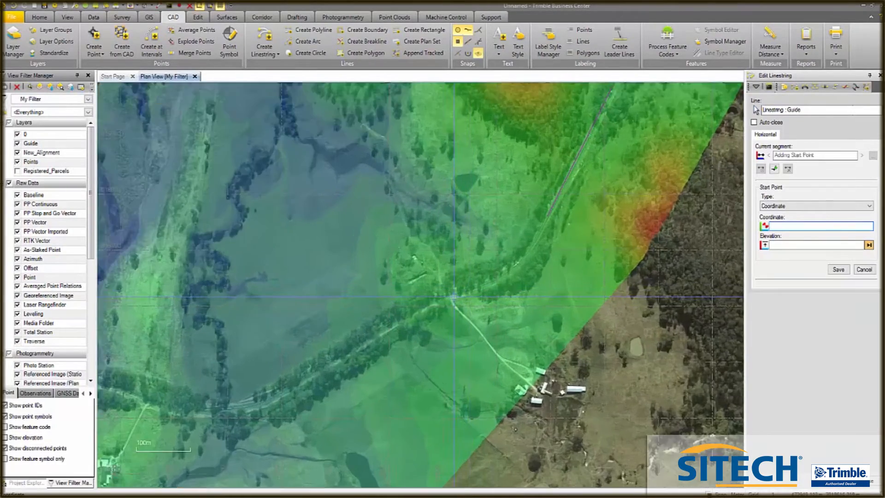
pyautogui.scroll(3, 454, 297)
pyautogui.click(453, 309)
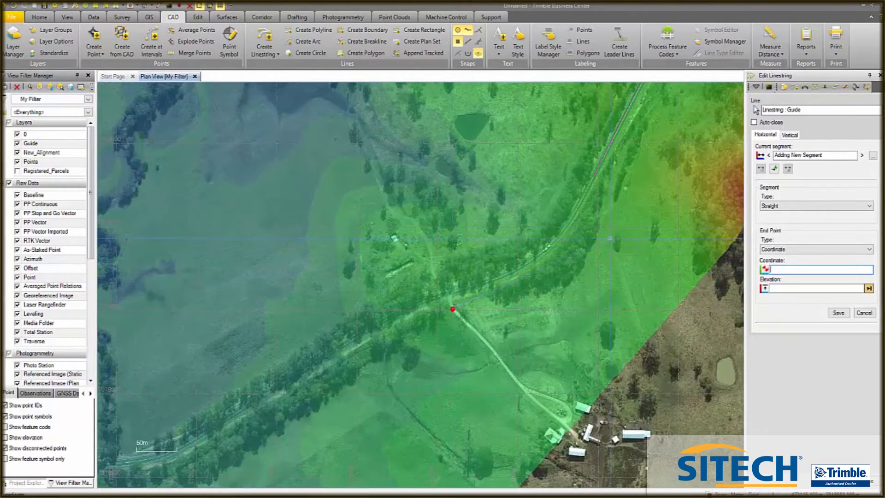
pyautogui.scroll(-6, 614, 239)
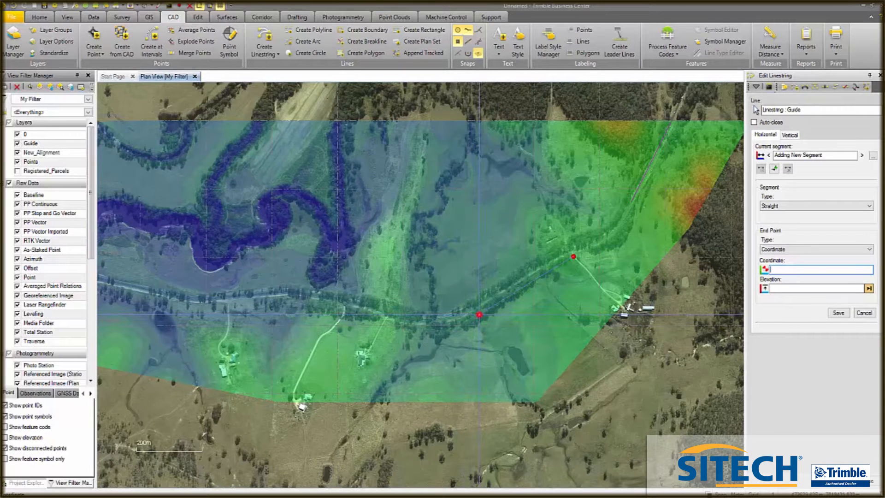
pyautogui.click(483, 316)
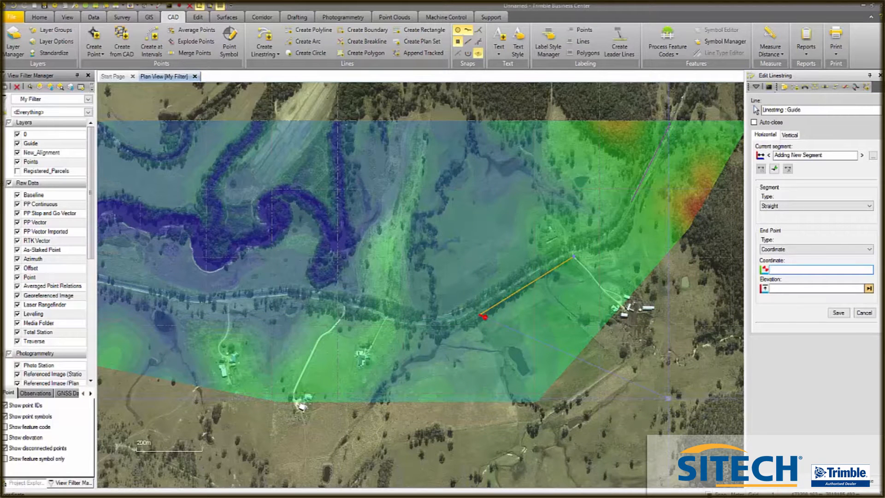
pyautogui.press('Escape')
pyautogui.click(874, 477)
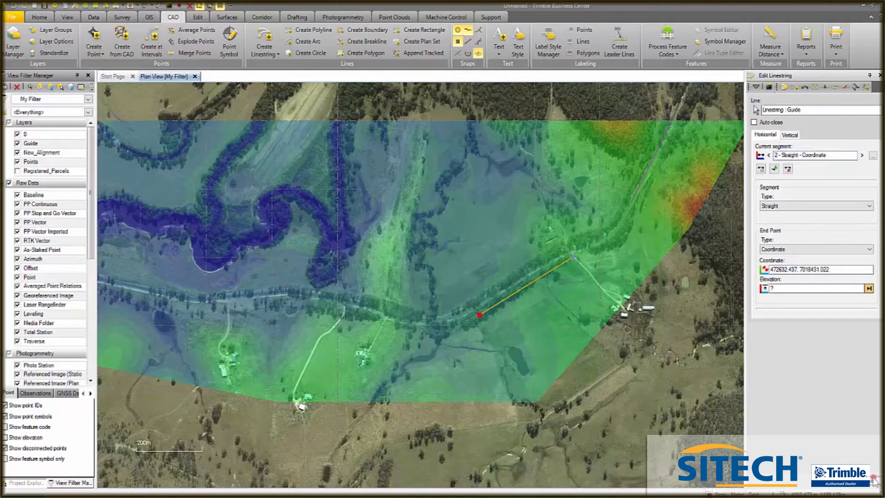
# Create a third Guide linestring on the Guide layer, running straight west-northwest along the road south of the winding creek
pyautogui.click(263, 31)
pyautogui.click(878, 131)
pyautogui.click(780, 148)
pyautogui.click(840, 481)
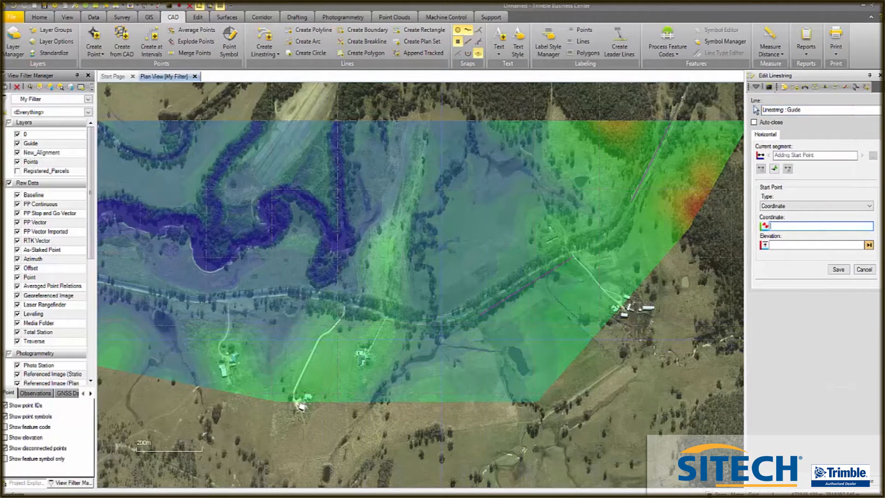
pyautogui.scroll(-2, 530, 345)
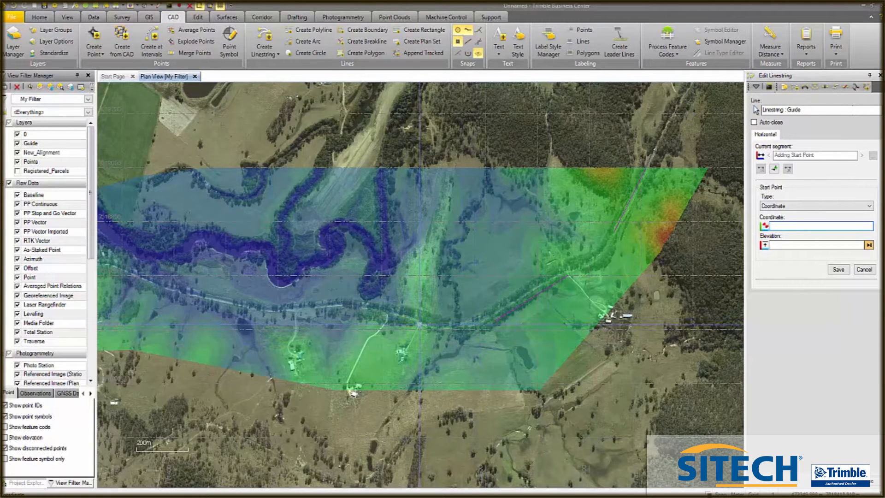
pyautogui.click(420, 325)
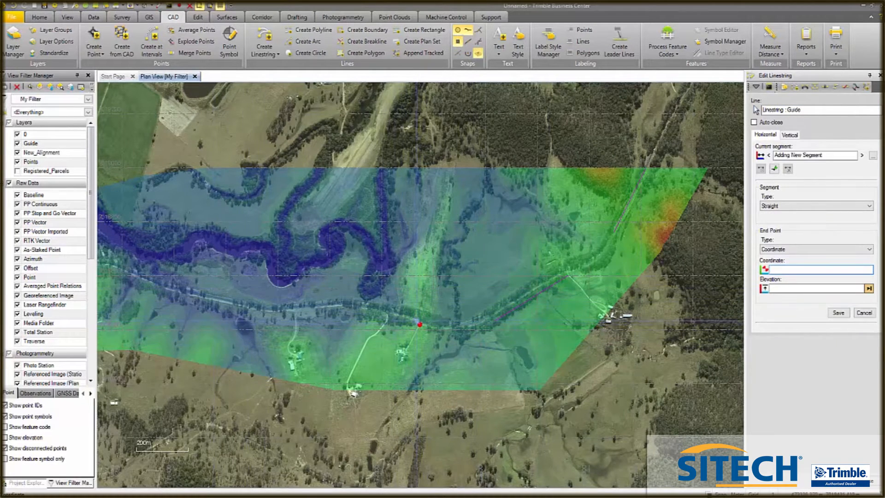
pyautogui.scroll(-1, 422, 320)
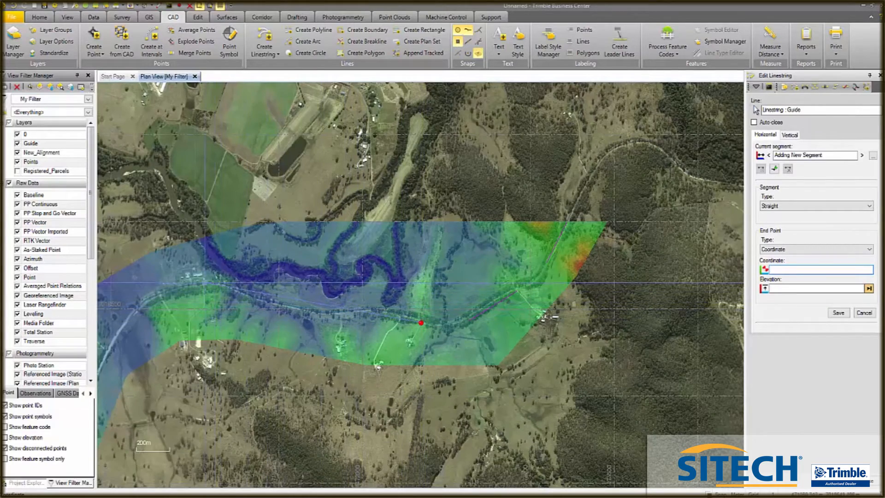
pyautogui.scroll(3, 246, 297)
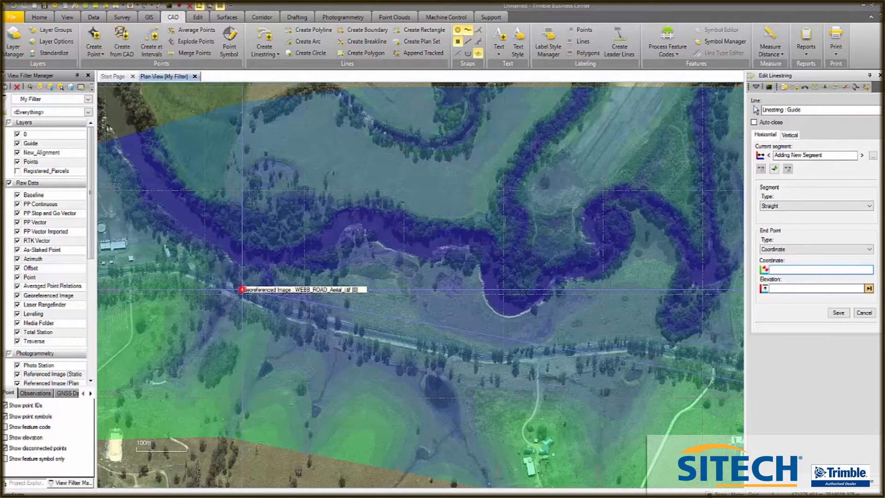
pyautogui.click(241, 289)
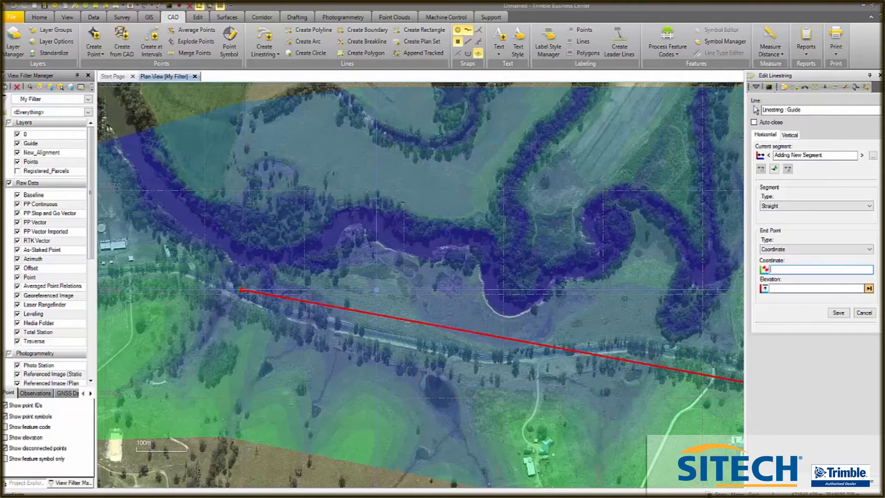
pyautogui.scroll(-5, 495, 287)
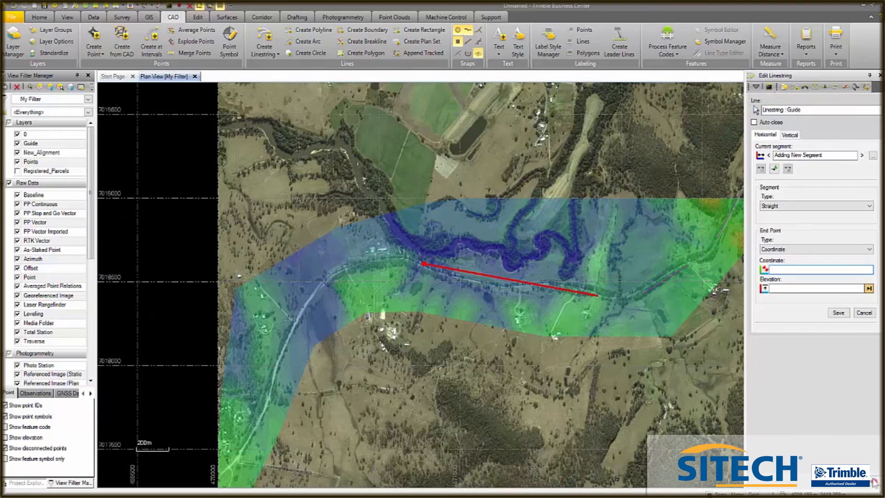
pyautogui.press('Return')
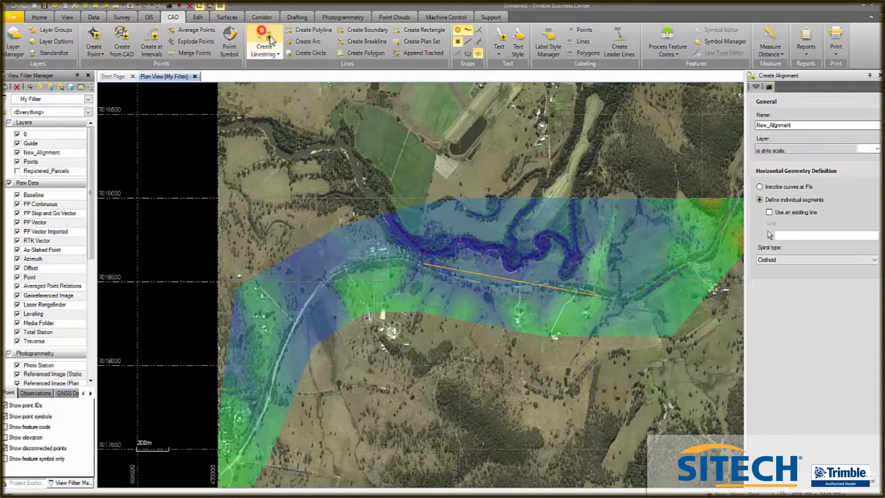
# Create a fourth Guide linestring, running straight south-southwest along the road's western stretch from the side track junction
pyautogui.click(266, 37)
pyautogui.press('Return')
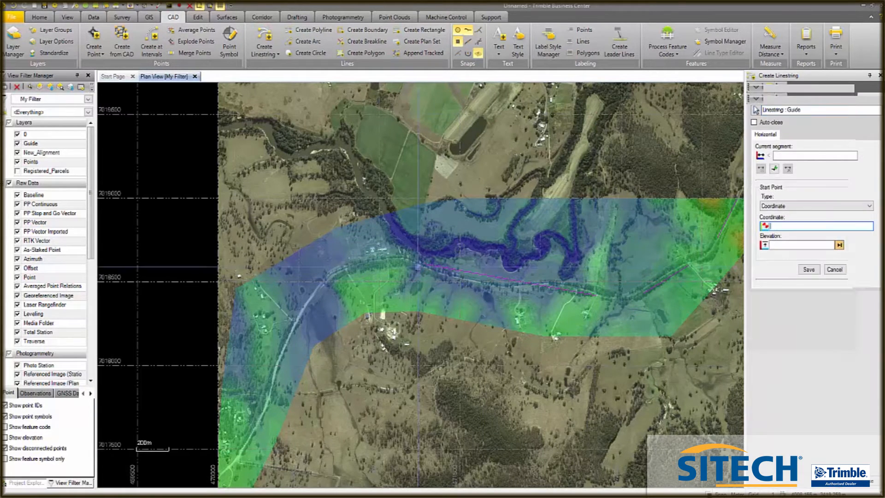
pyautogui.scroll(-3, 448, 236)
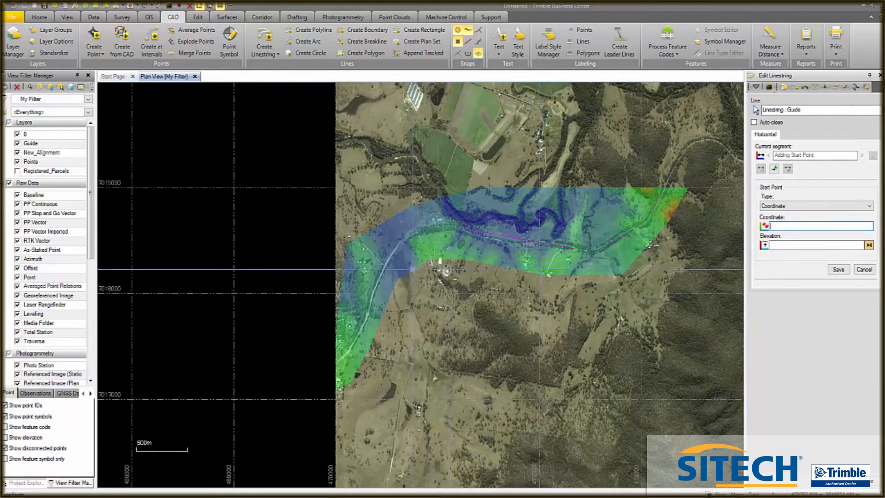
pyautogui.scroll(2, 403, 277)
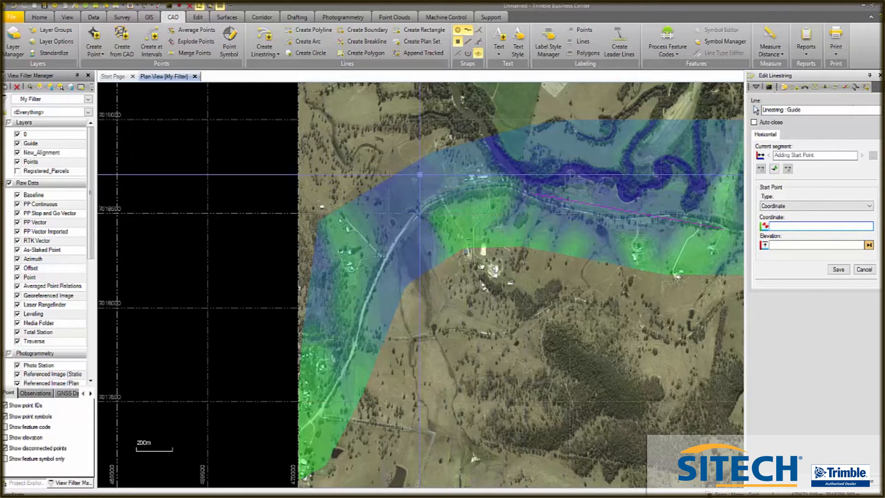
pyautogui.click(383, 260)
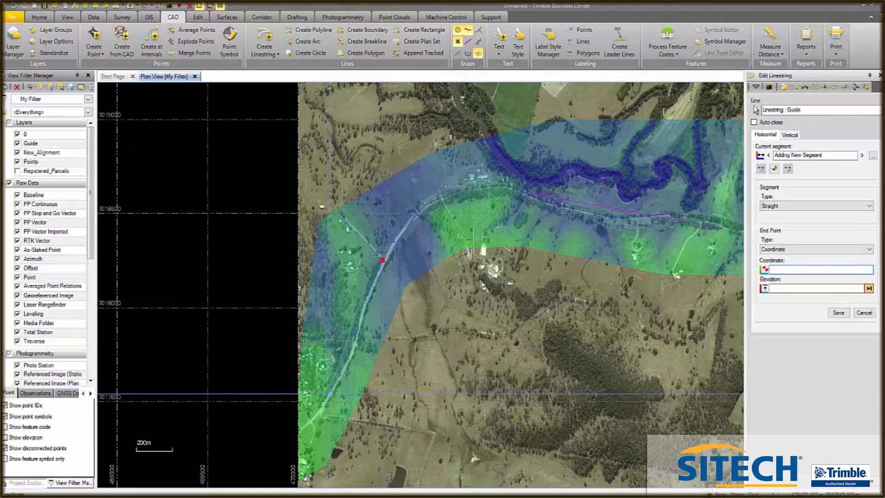
pyautogui.click(331, 391)
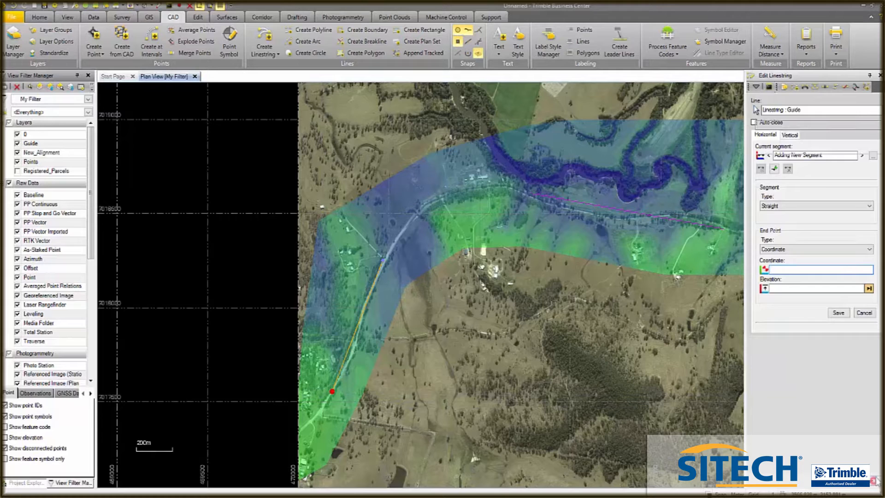
pyautogui.click(872, 481)
# Create a fifth Guide linestring along the short road section from the southern junction to the aerial image's western edge
pyautogui.click(266, 39)
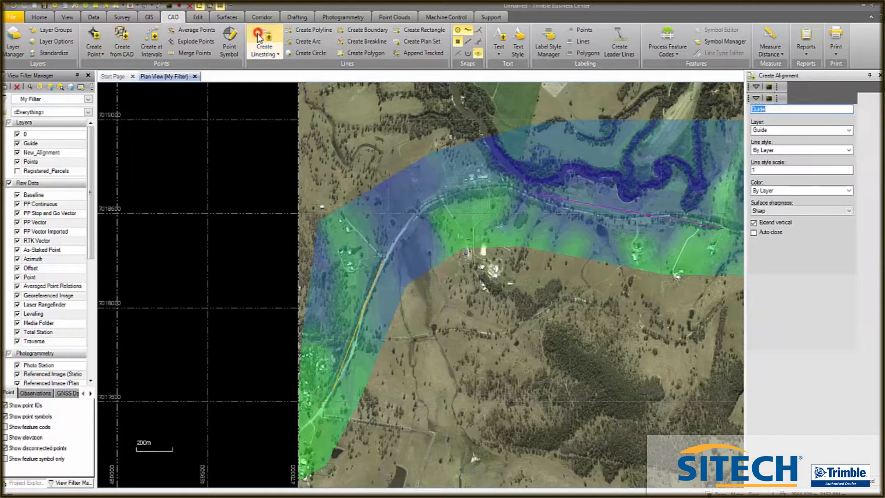
pyautogui.click(839, 482)
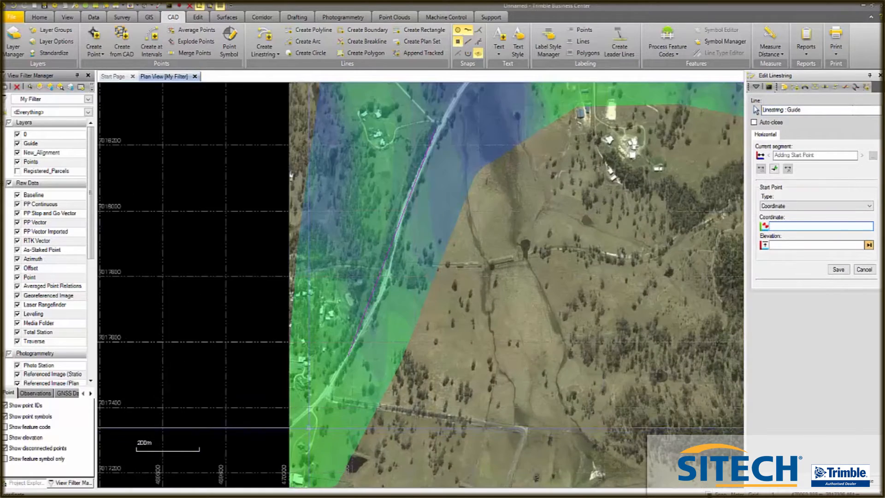
pyautogui.scroll(2, 308, 428)
pyautogui.click(314, 398)
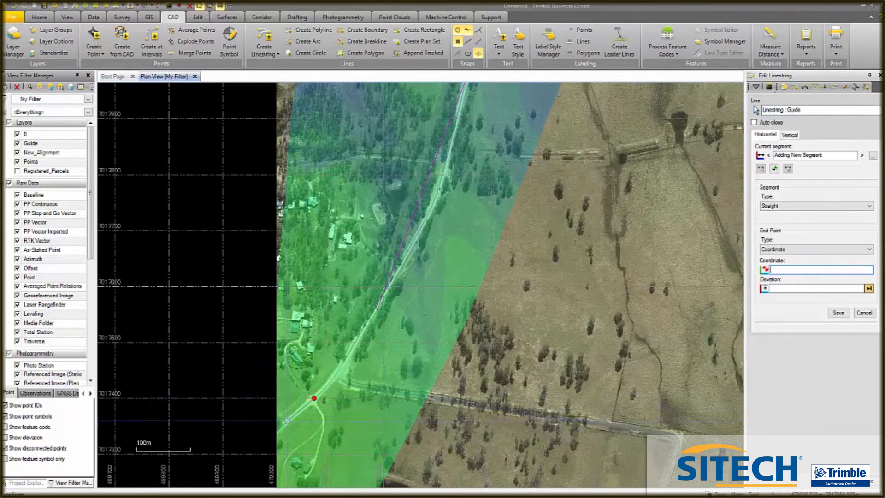
pyautogui.click(279, 428)
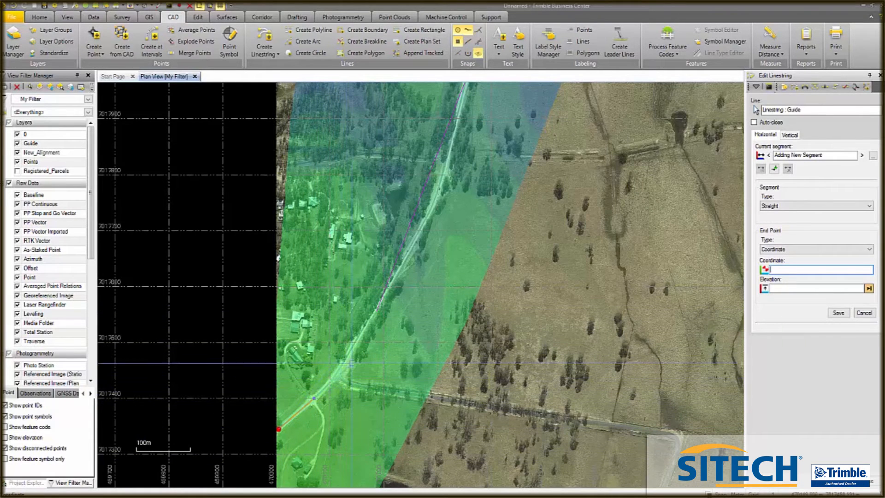
pyautogui.click(875, 483)
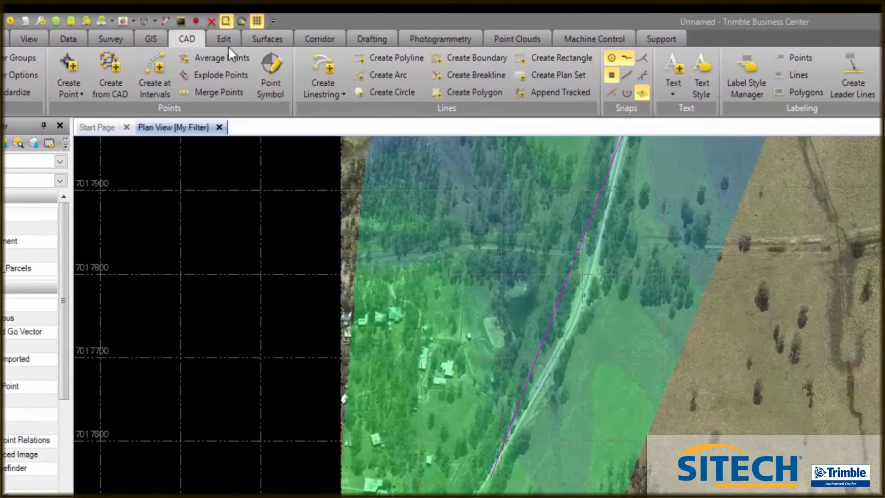
# Extend the two southernmost Guide lines to their common intersection, using Trim/Extend with one line to bounding line
pyautogui.click(198, 17)
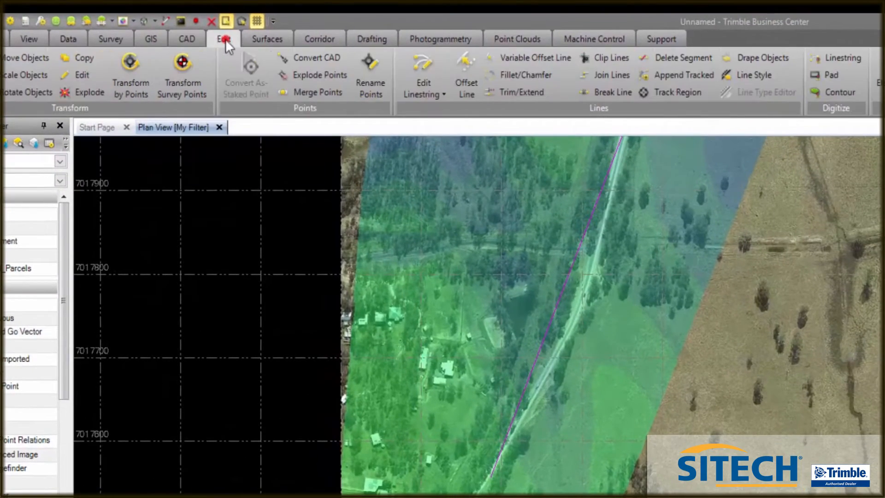
pyautogui.click(503, 91)
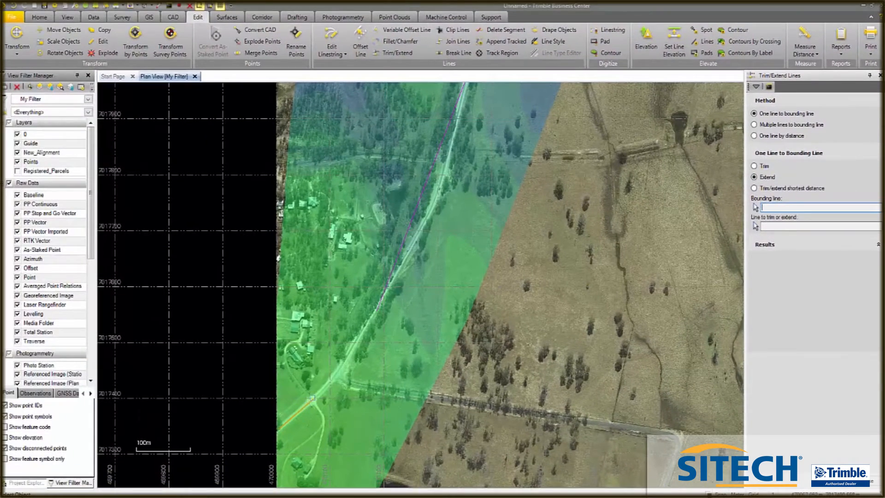
pyautogui.click(194, 419)
pyautogui.click(382, 296)
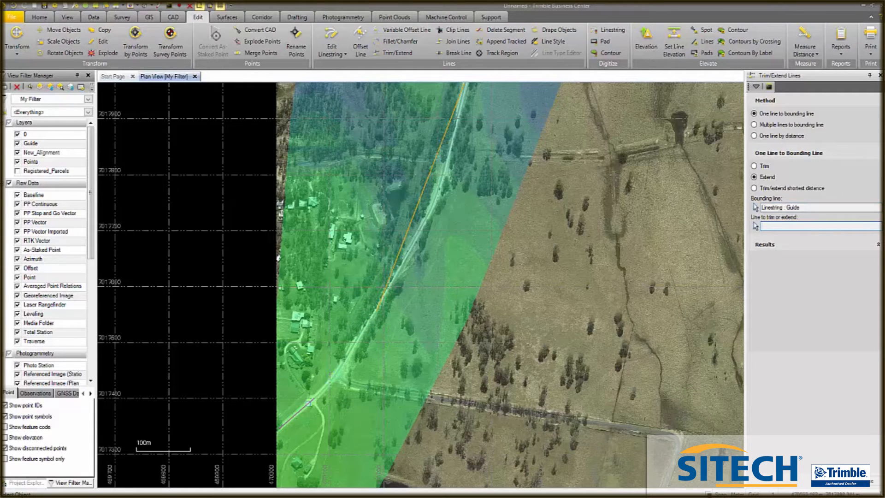
pyautogui.click(302, 410)
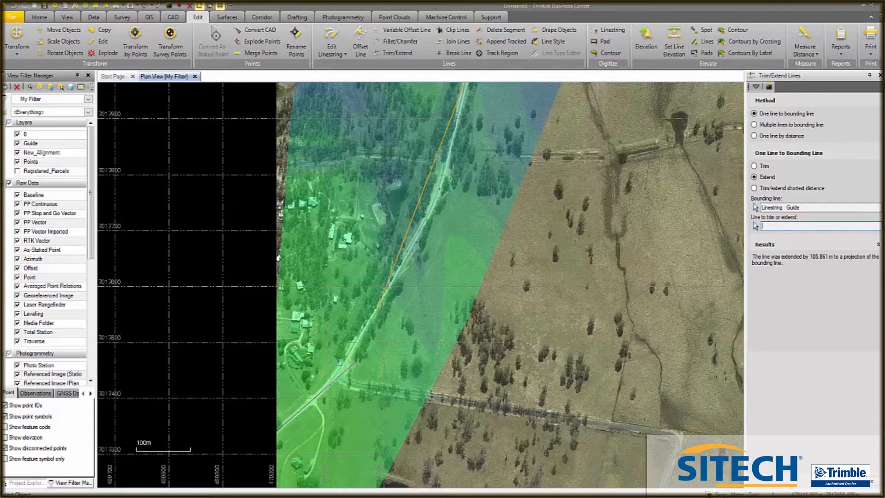
pyautogui.click(802, 205)
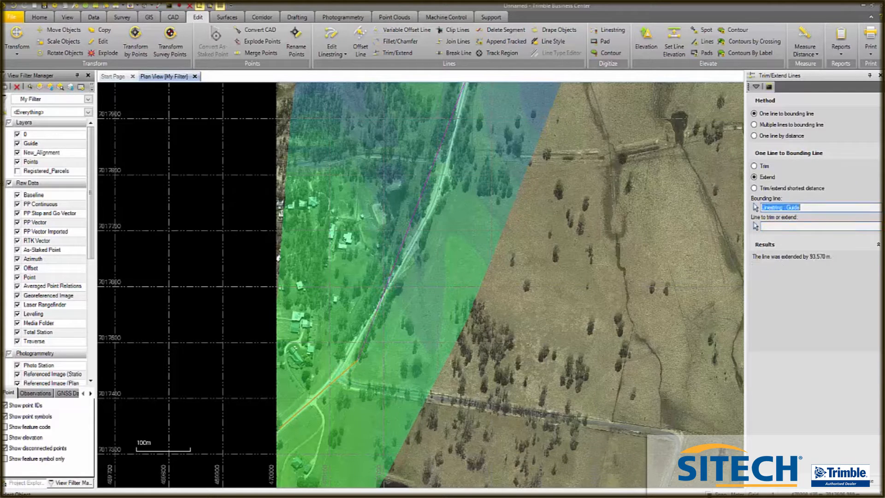
# Extend the long Guide line south of the creek and the western Guide line to their common intersection
pyautogui.scroll(-3, 435, 387)
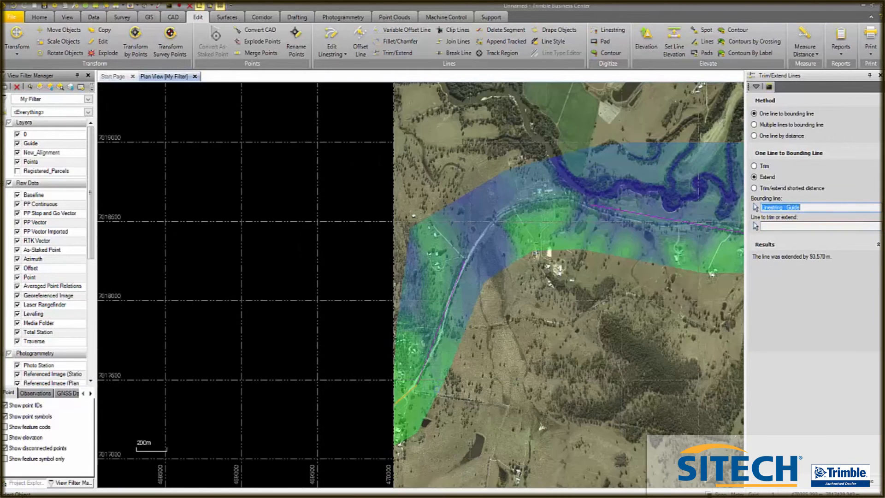
pyautogui.click(463, 267)
pyautogui.click(599, 206)
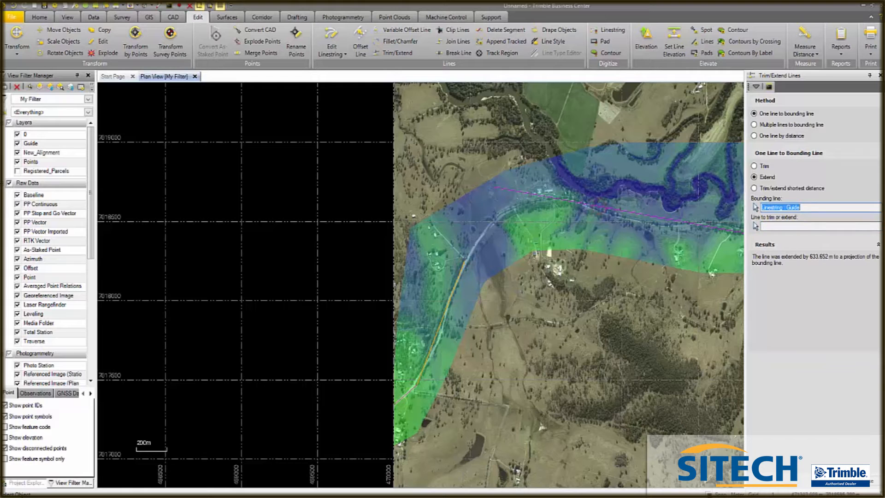
pyautogui.click(463, 266)
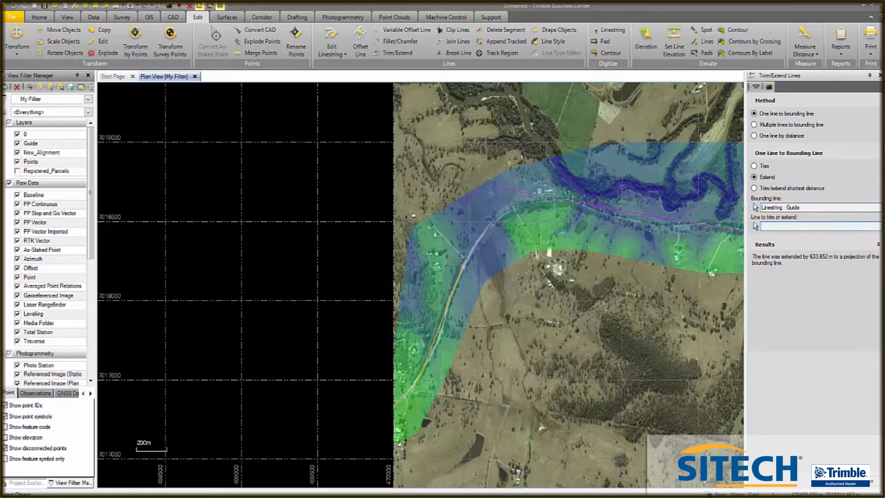
pyautogui.click(805, 206)
pyautogui.click(582, 202)
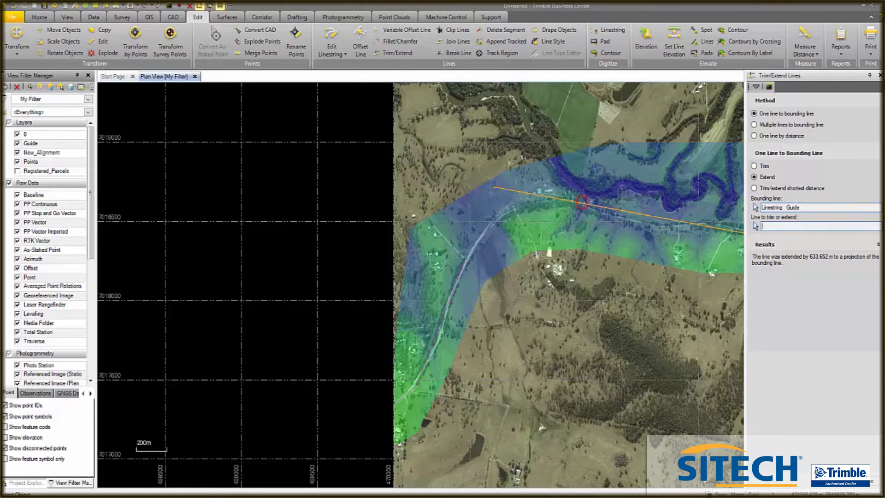
pyautogui.click(463, 270)
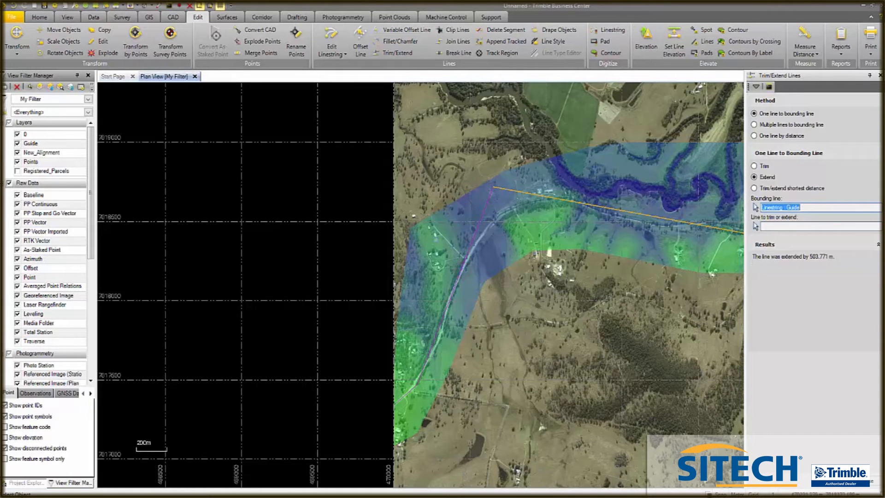
# Extend the long Guide line south of the creek and the diagonal Guide line east of it to their common intersection
pyautogui.scroll(-3, 371, 261)
pyautogui.scroll(3, 469, 243)
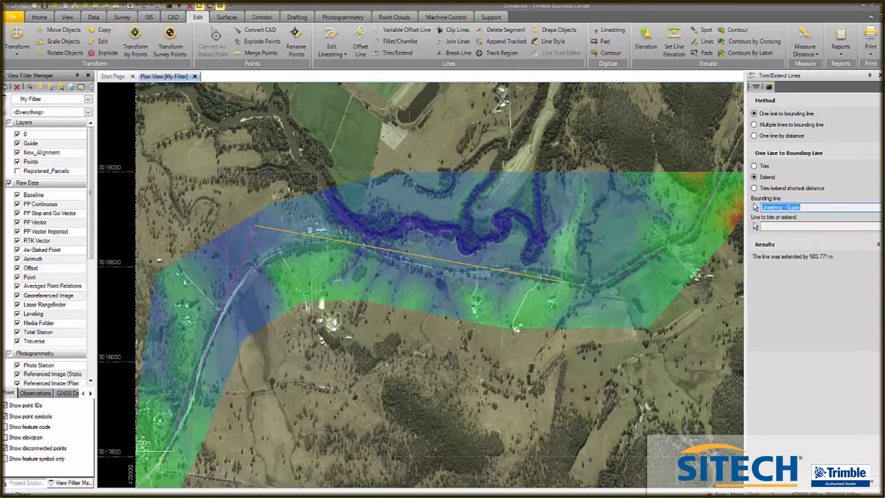
pyautogui.click(555, 279)
pyautogui.click(630, 272)
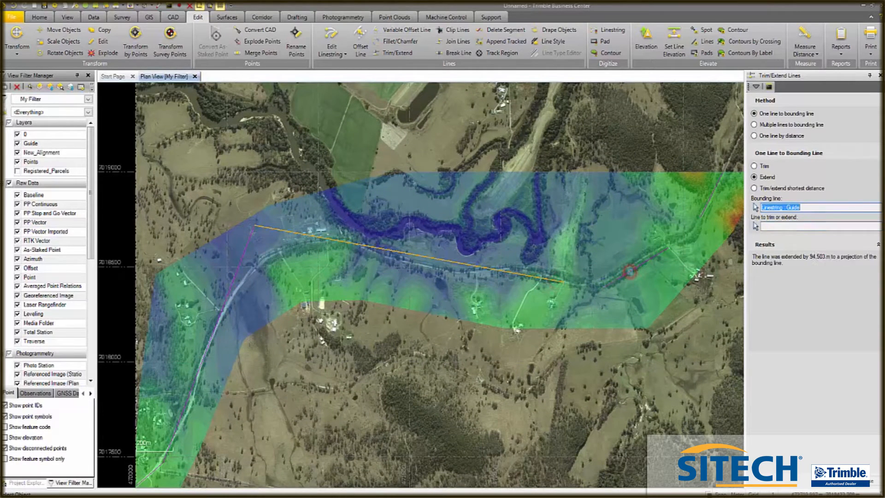
pyautogui.click(630, 272)
pyautogui.click(558, 280)
pyautogui.scroll(-2, 573, 331)
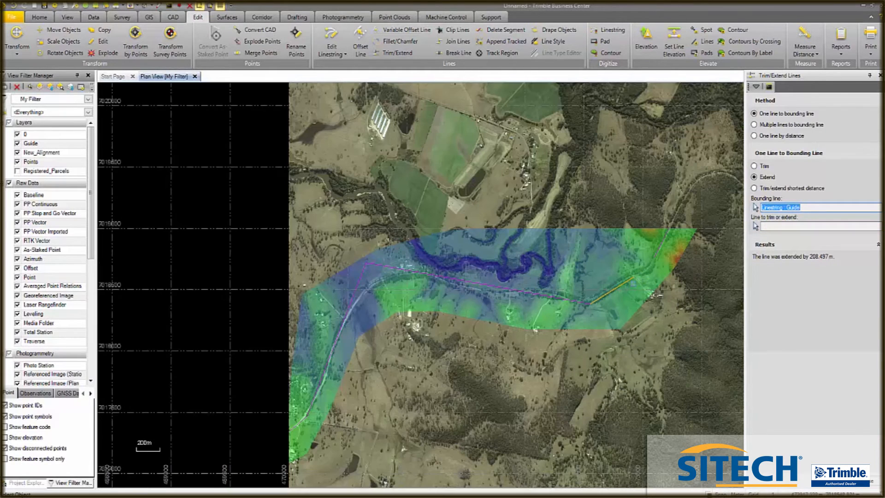
# Extend the diagonal eastern Guide line and the northeasternmost Guide line to their common intersection
pyautogui.click(626, 282)
pyautogui.click(658, 246)
pyautogui.click(630, 278)
pyautogui.click(628, 279)
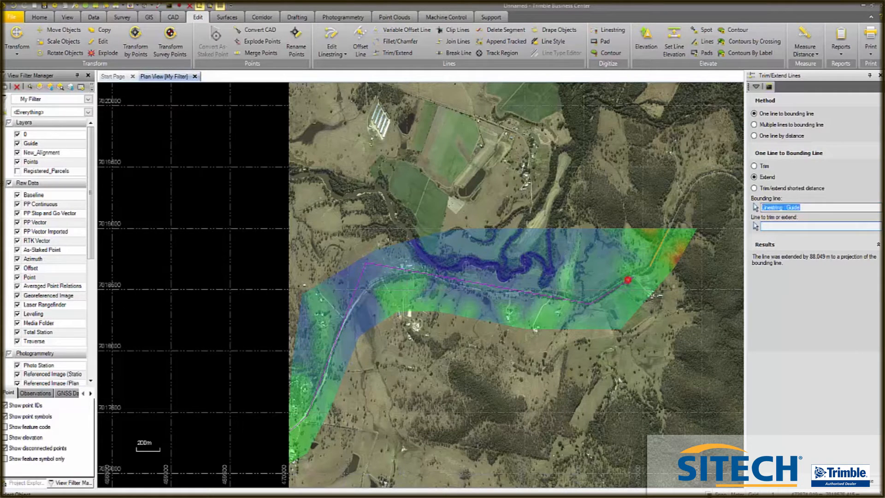
pyautogui.press('Tab')
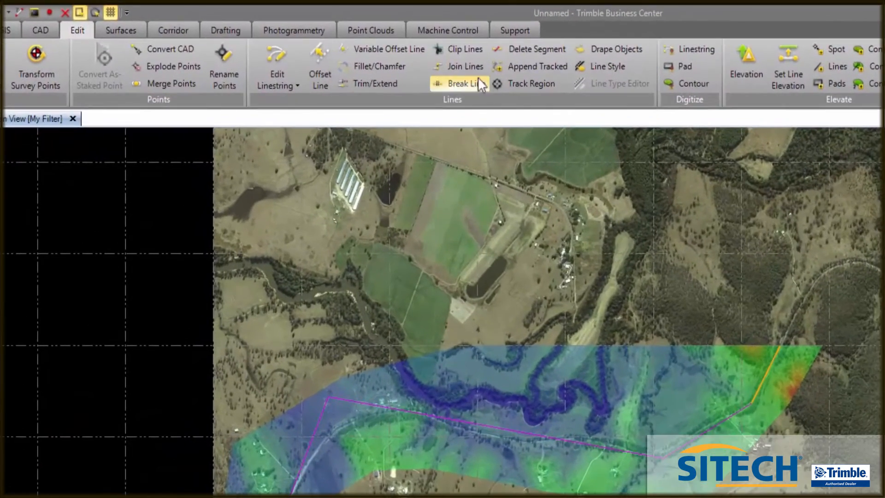
# Join the extended Guide lines into one continuous linestring with Join Lines, using the northeasternmost line as the base line
pyautogui.click(462, 60)
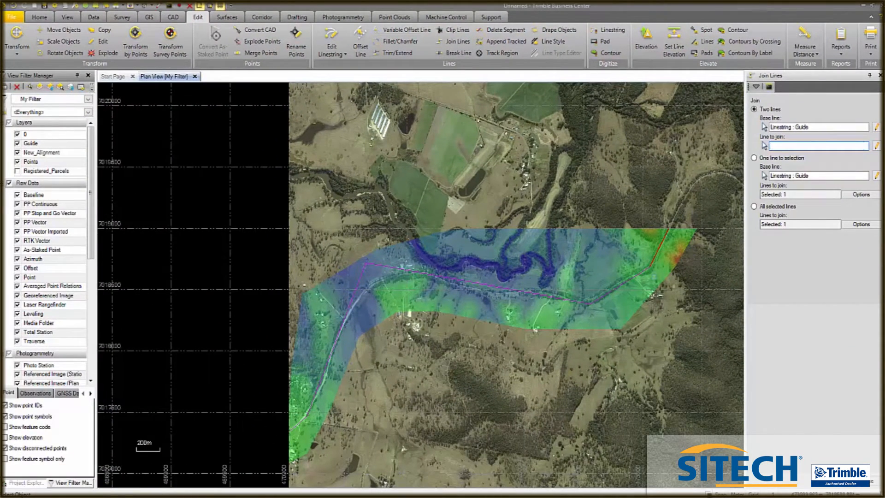
pyautogui.click(646, 268)
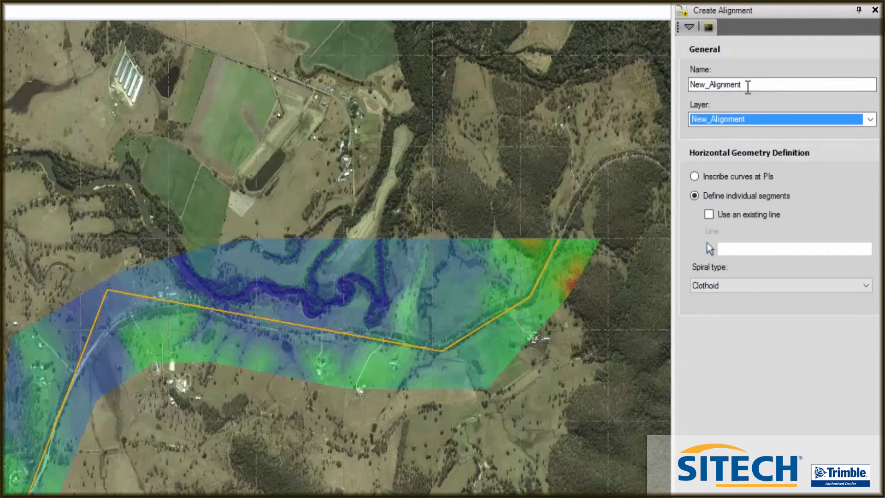
# Create New_Alignment on its own layer with curves inscribed at PIs and start it at the Guide line's northeastern end
pyautogui.click(696, 176)
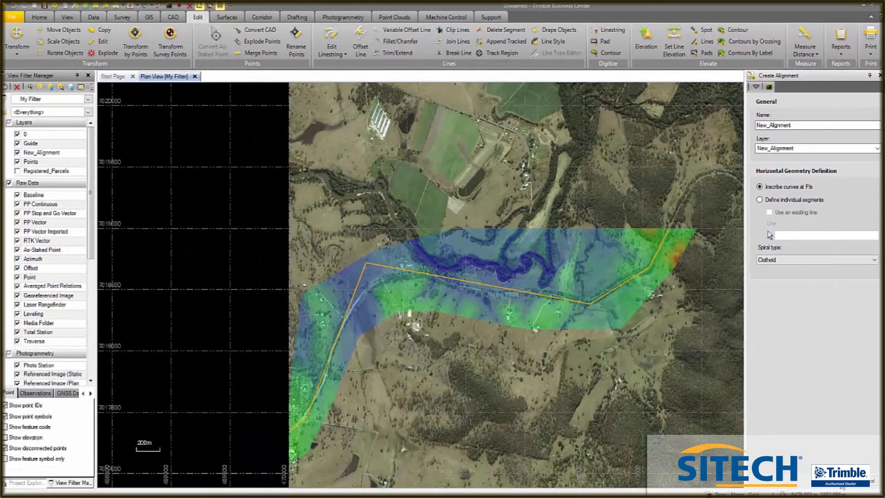
pyautogui.click(840, 483)
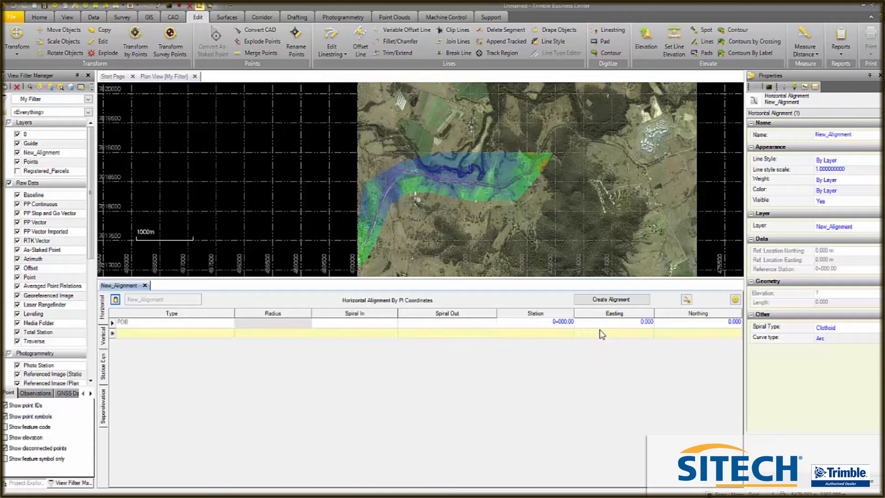
pyautogui.click(620, 321)
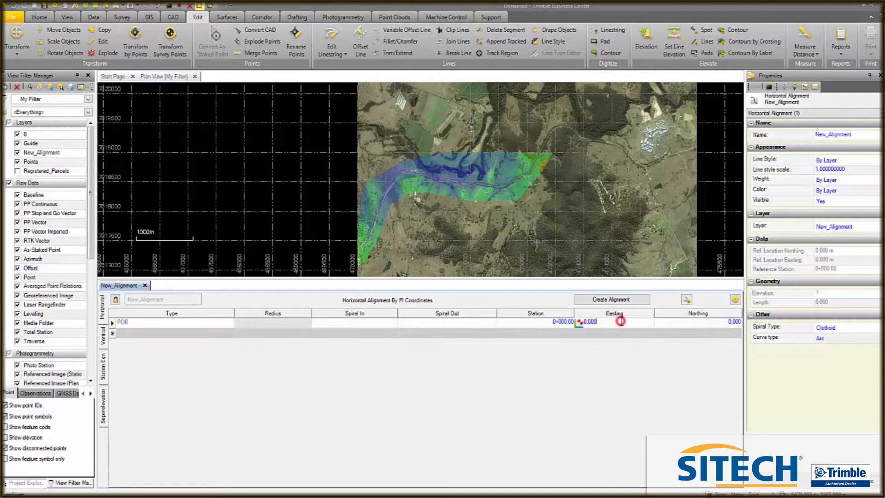
pyautogui.scroll(4, 537, 156)
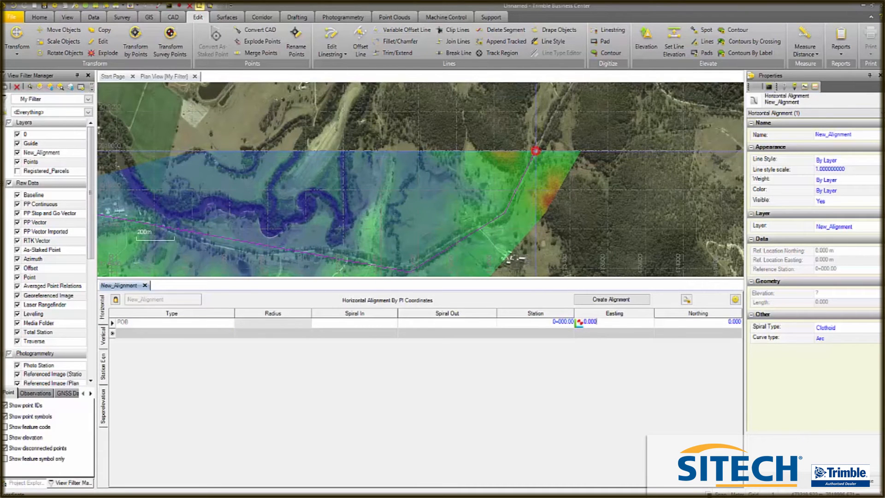
pyautogui.click(536, 150)
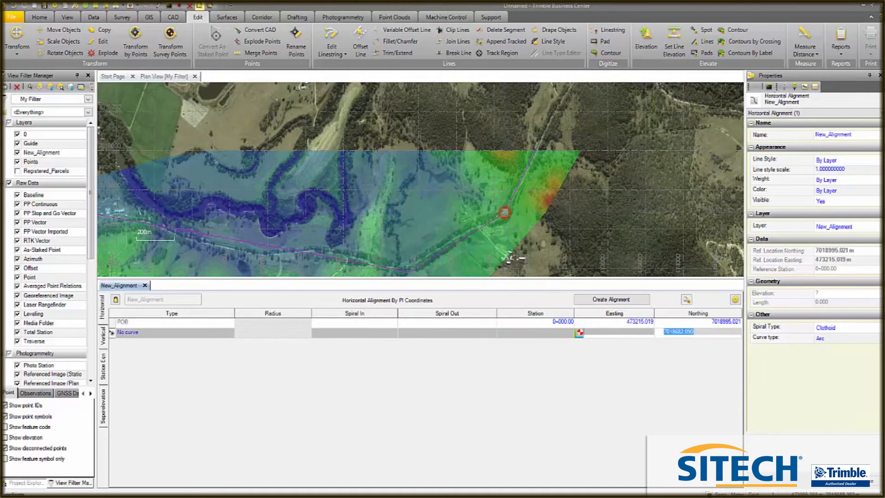
# Add PIs without curves to the horizontal alignment at the first three Guide line vertices, heading west from the start
pyautogui.click(505, 212)
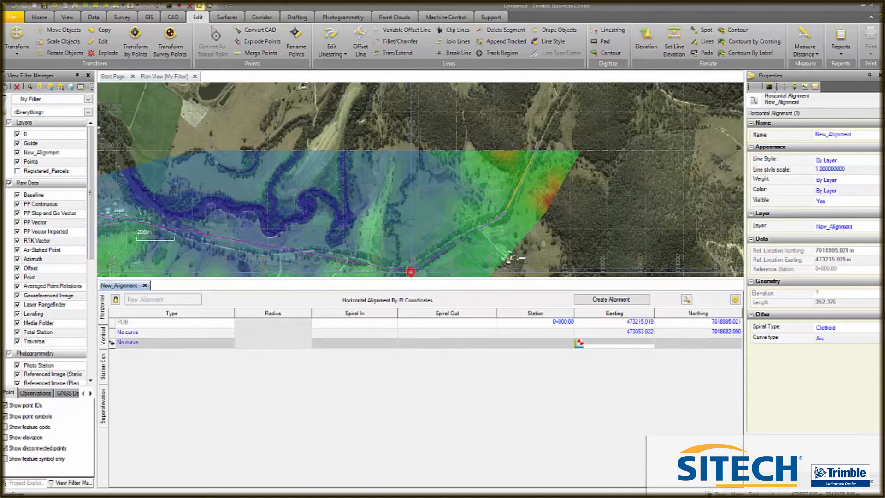
pyautogui.click(411, 272)
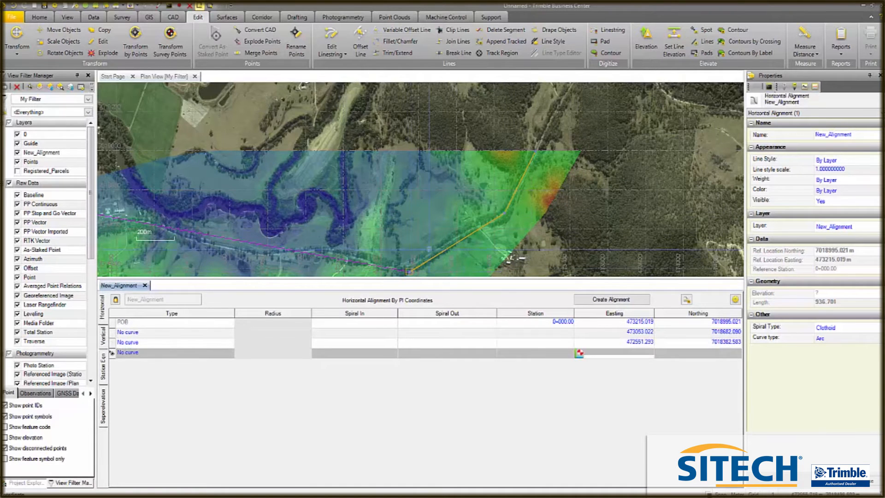
pyautogui.scroll(-2, 582, 173)
pyautogui.scroll(-1, 582, 174)
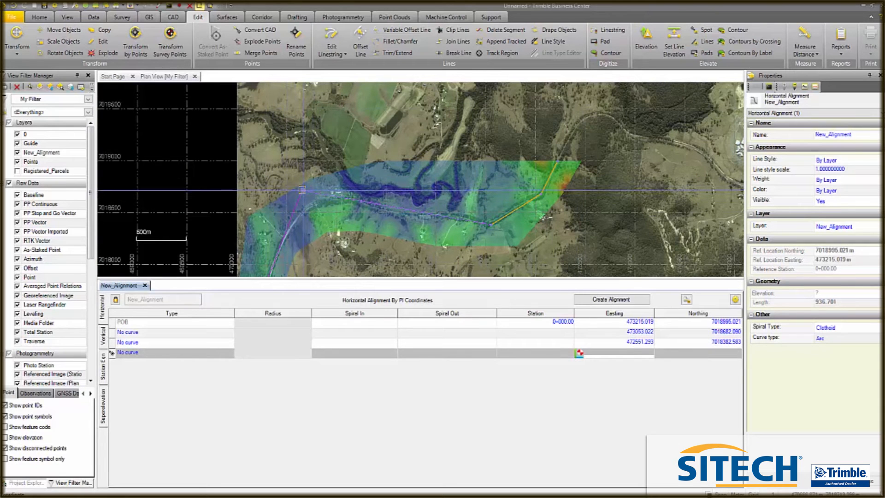
pyautogui.click(302, 189)
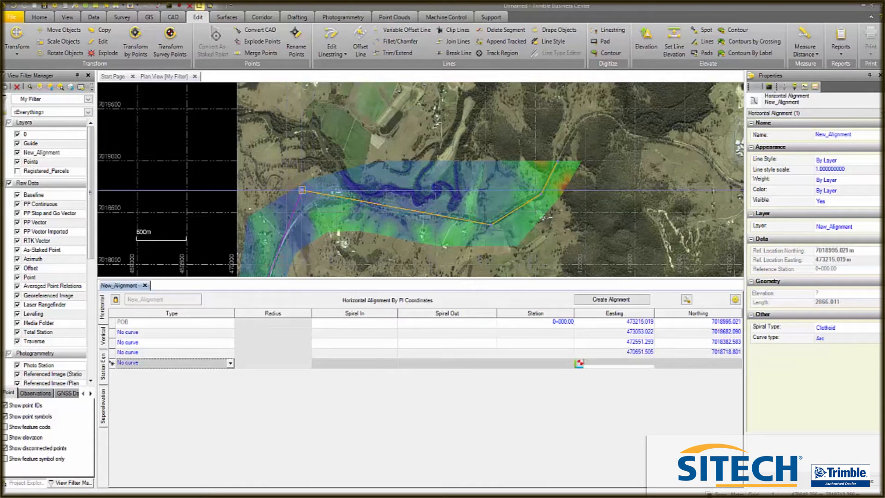
# Add PIs without curves at the southwestern Guide vertex and at the Guide line's end on the image's western edge
pyautogui.scroll(-1, 404, 143)
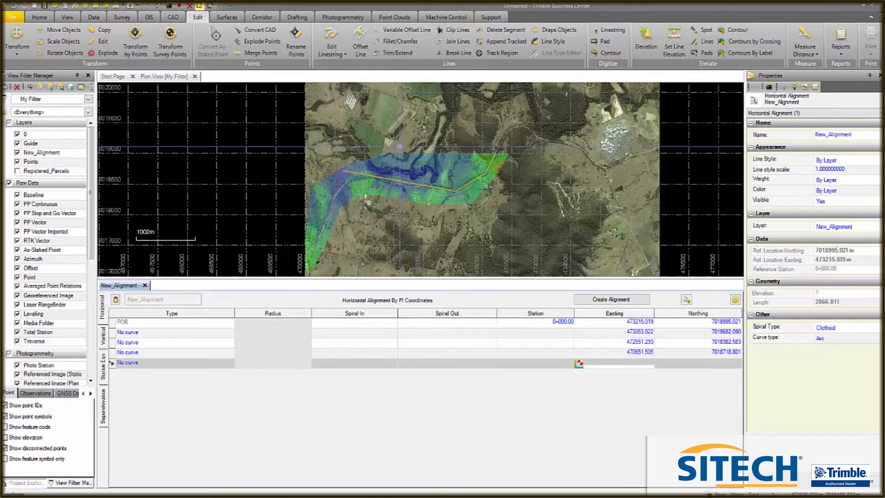
pyautogui.scroll(1, 321, 242)
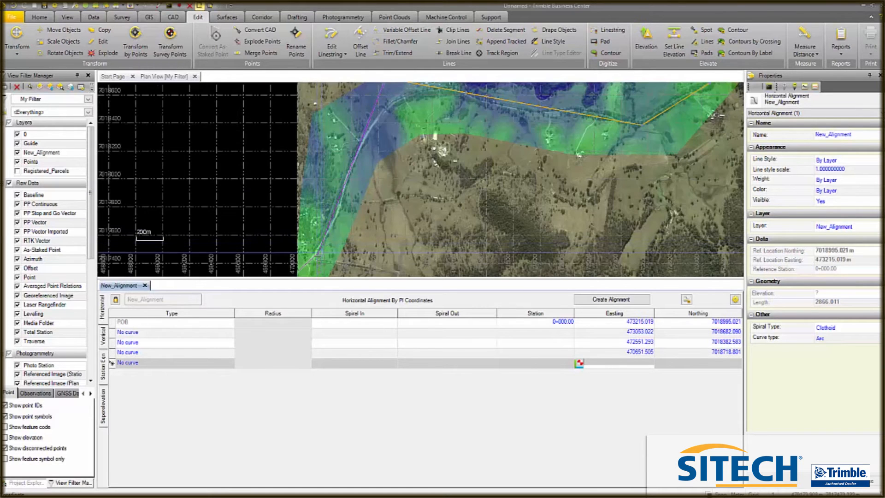
pyautogui.click(317, 252)
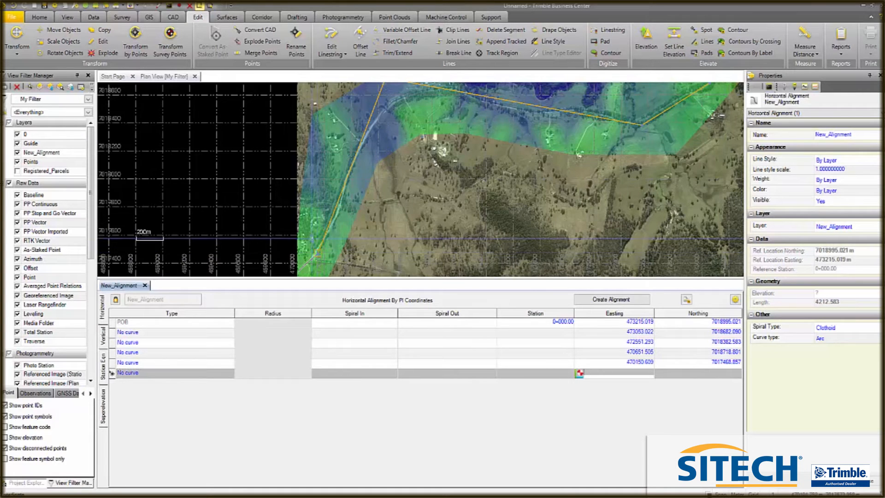
pyautogui.scroll(-1, 381, 214)
pyautogui.scroll(2, 321, 256)
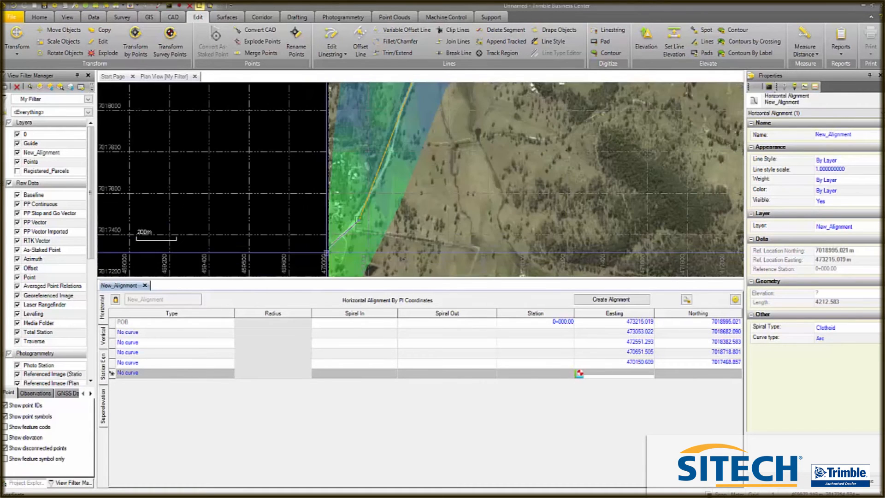
pyautogui.click(329, 246)
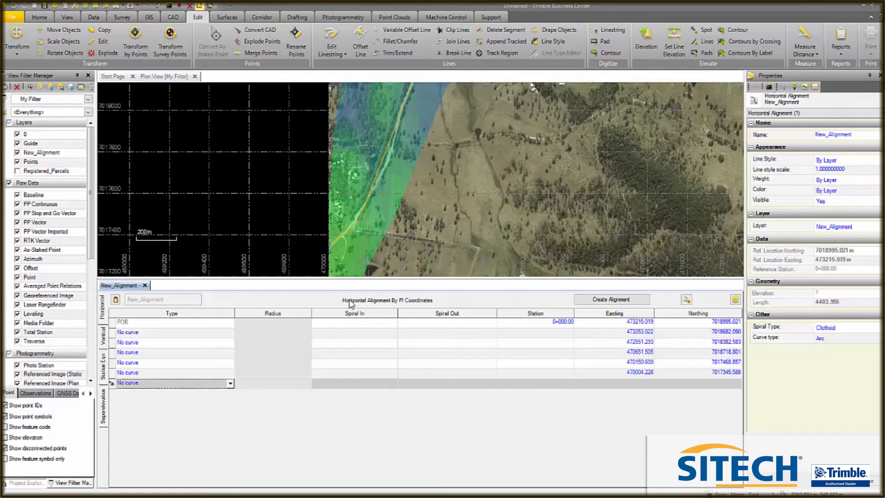
# Set the first PI after the start to Spiral with radius 500, spiral in 70 and spiral out 70
pyautogui.scroll(-3, 269, 227)
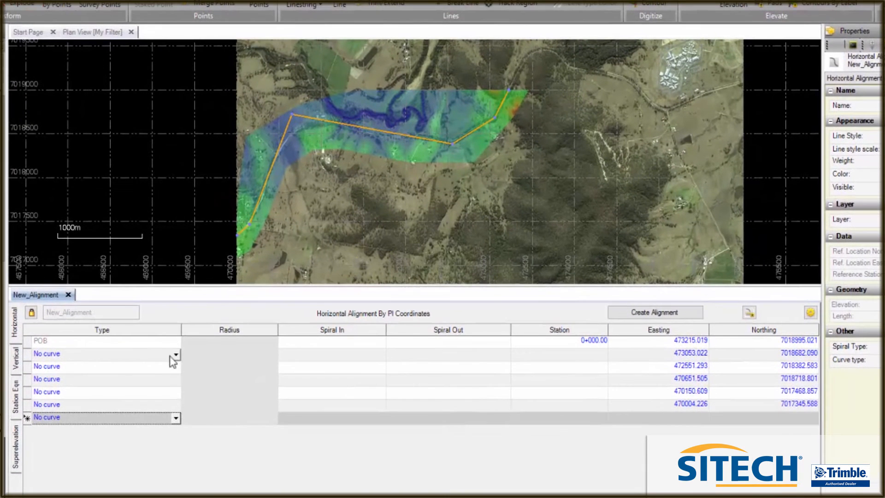
pyautogui.click(184, 351)
pyautogui.click(183, 350)
pyautogui.click(166, 383)
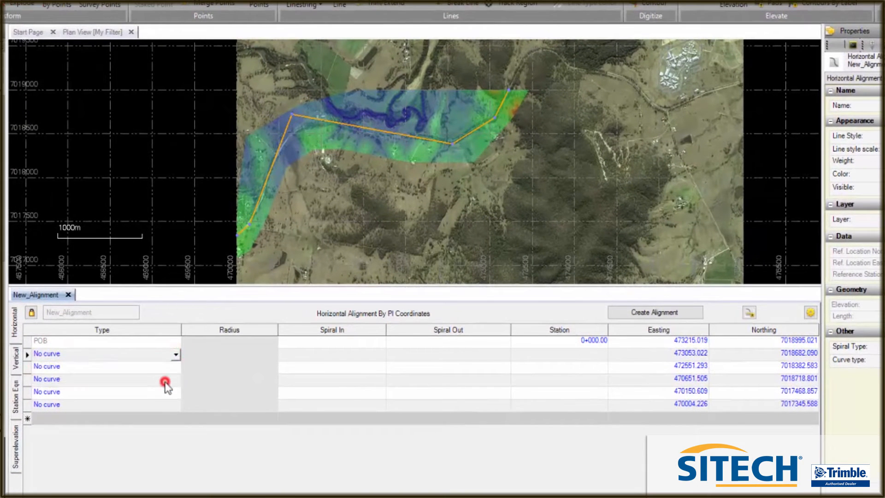
pyautogui.click(264, 355)
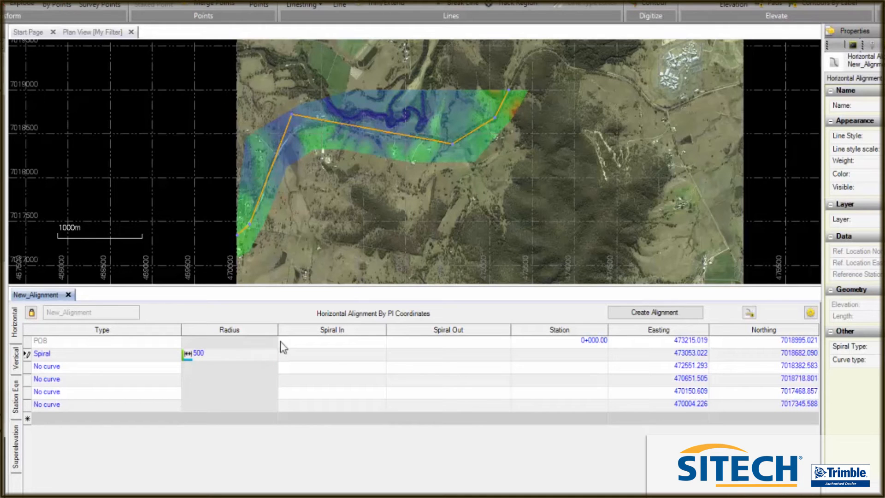
pyautogui.click(345, 355)
pyautogui.write('70')
pyautogui.click(425, 355)
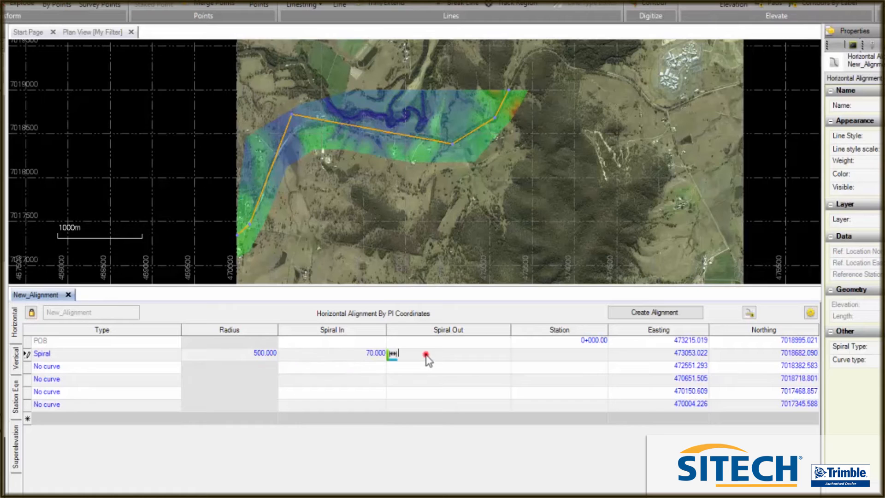
pyautogui.write('70')
pyautogui.click(254, 365)
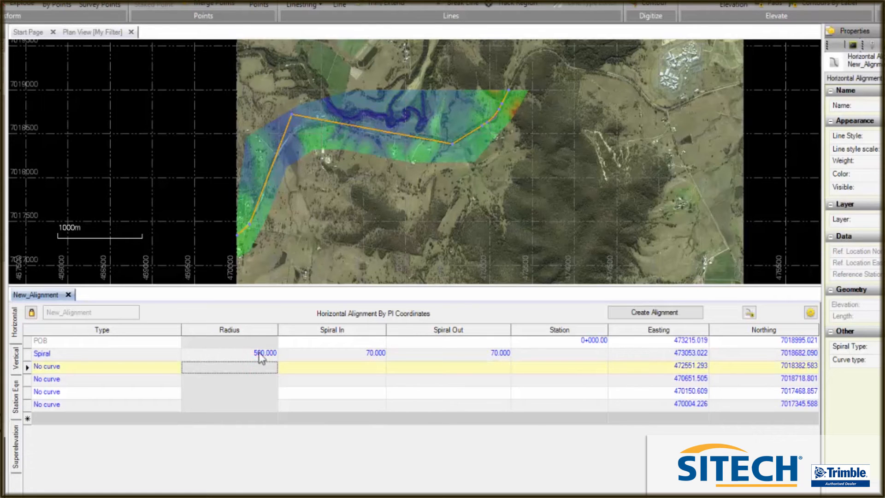
# Set the second PI to Spiral with radius 500, spiral in 70 and spiral out 70
pyautogui.click(180, 370)
pyautogui.click(177, 368)
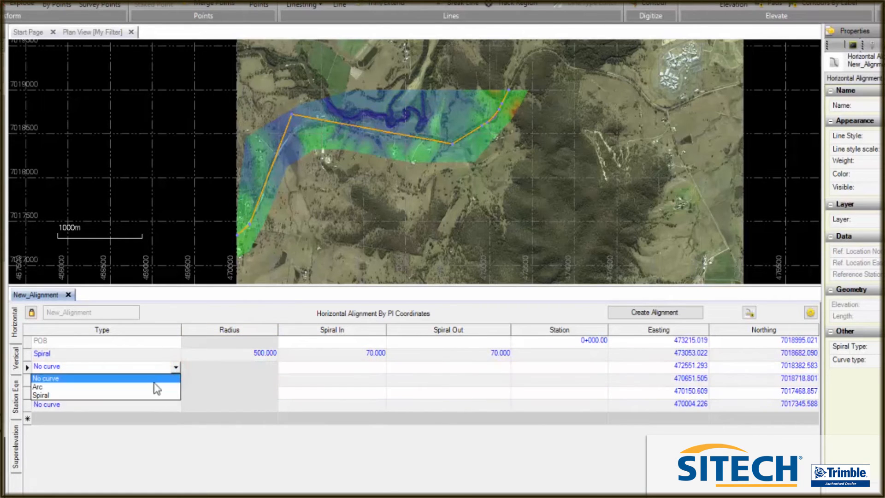
pyautogui.click(156, 395)
pyautogui.click(266, 364)
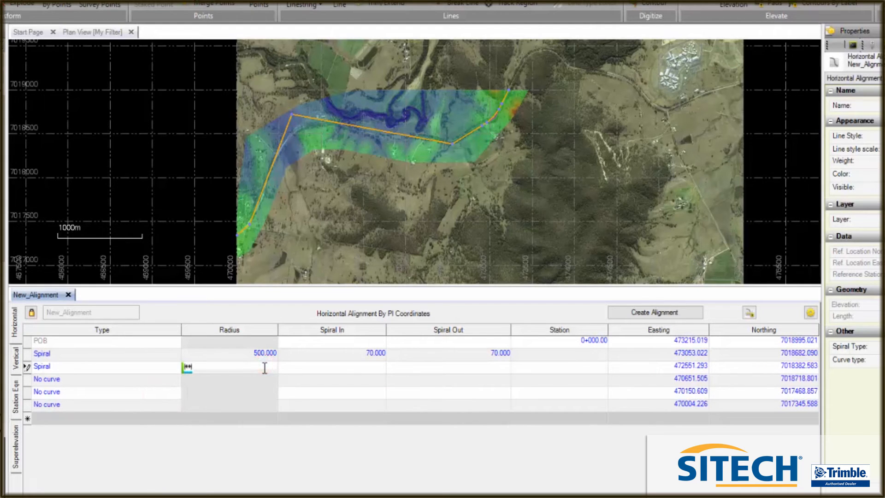
pyautogui.write('500')
pyautogui.click(376, 369)
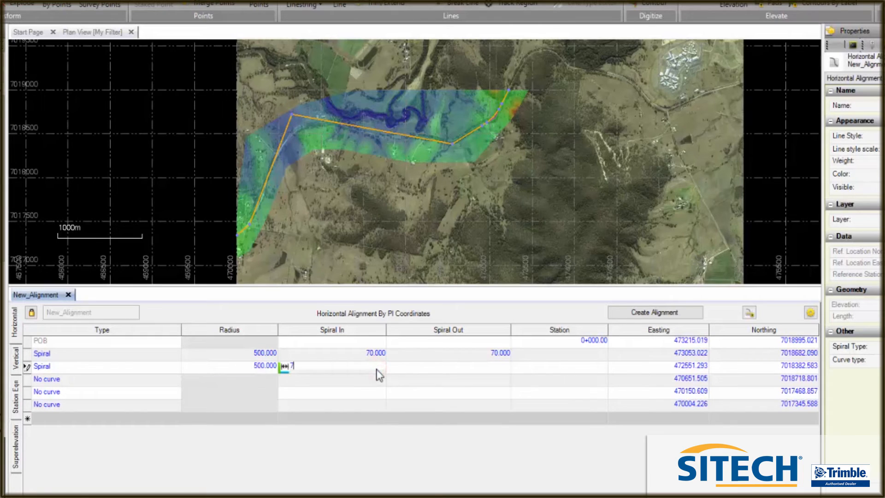
pyautogui.click(453, 368)
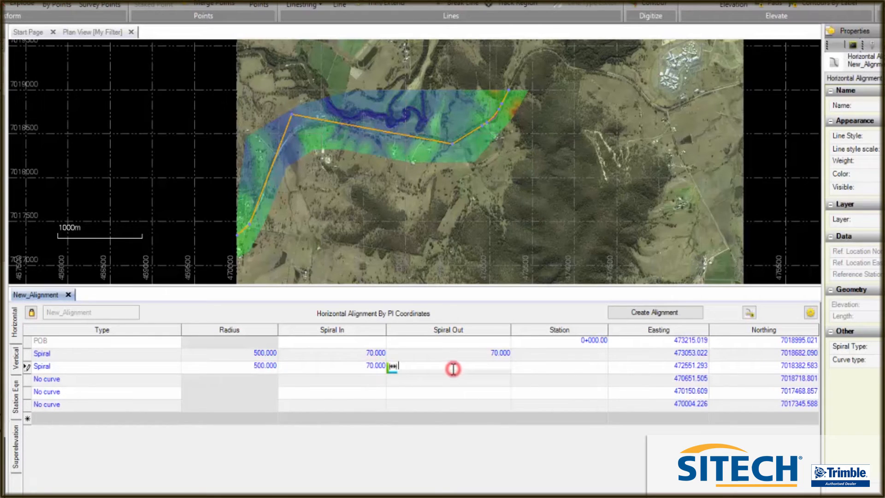
pyautogui.write('70')
pyautogui.press('Tab')
pyautogui.press('Tab')
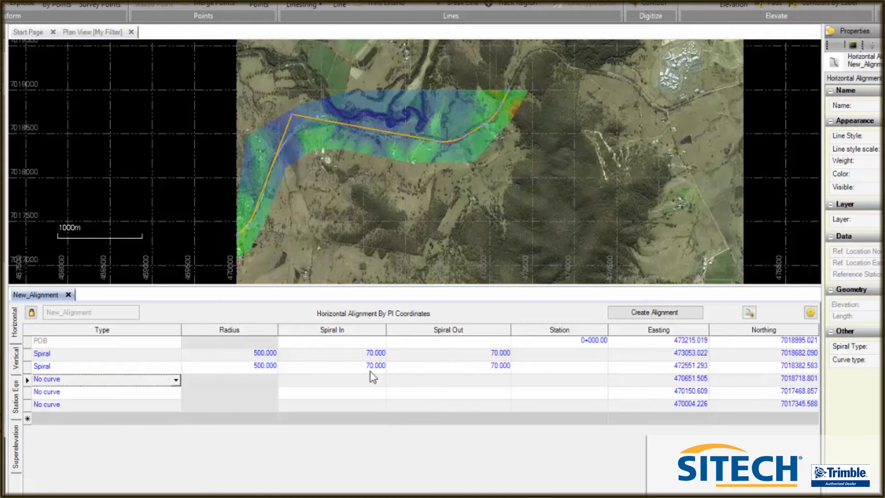
# Set the third PI to Spiral with radius 700, spiral in 150 and spiral out 150
pyautogui.click(176, 380)
pyautogui.click(145, 405)
pyautogui.click(250, 377)
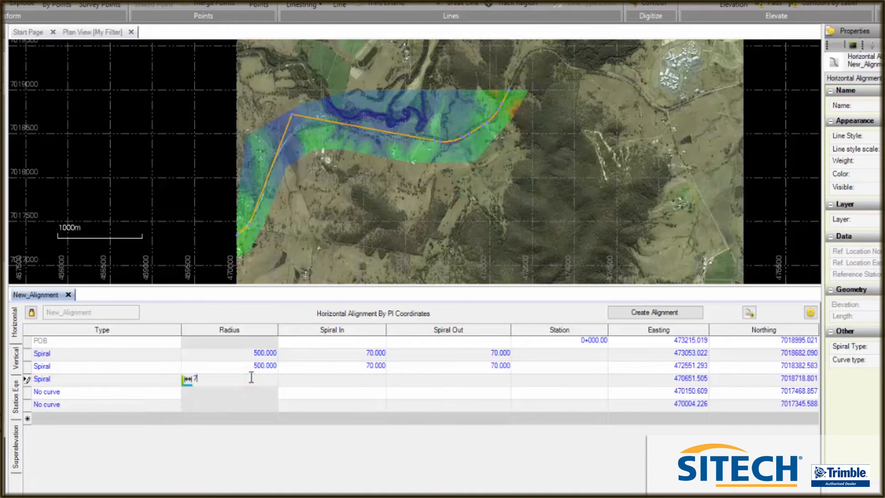
pyautogui.click(357, 382)
pyautogui.click(479, 380)
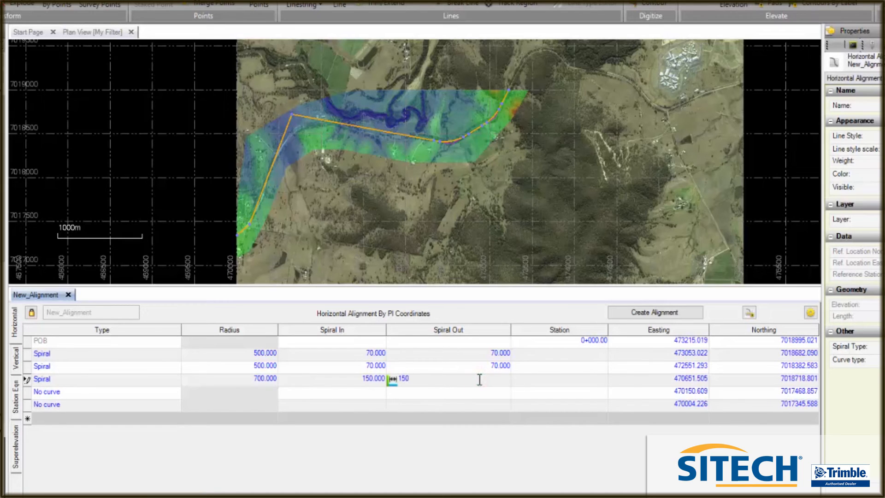
pyautogui.press('Tab')
pyautogui.press('Tab')
pyautogui.press('Tab')
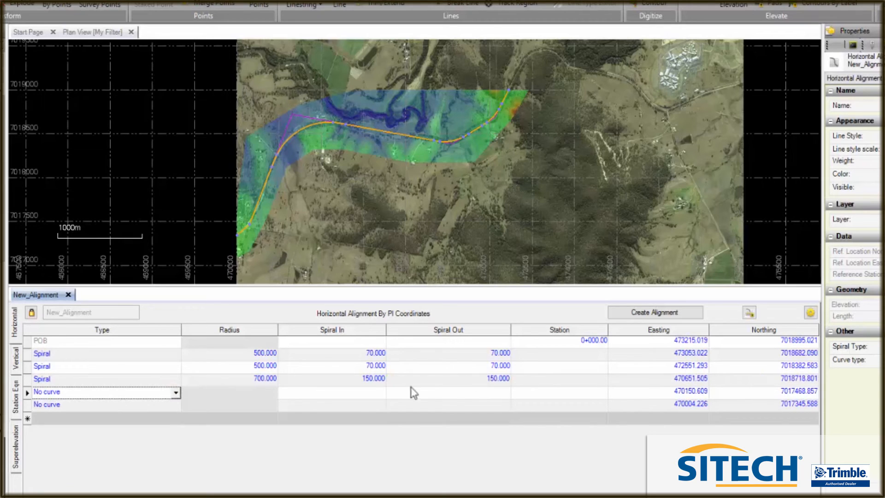
# Set the fourth PI, at the southwestern bend, to Spiral with radius 500, spiral in 70 and spiral out 70
pyautogui.click(176, 393)
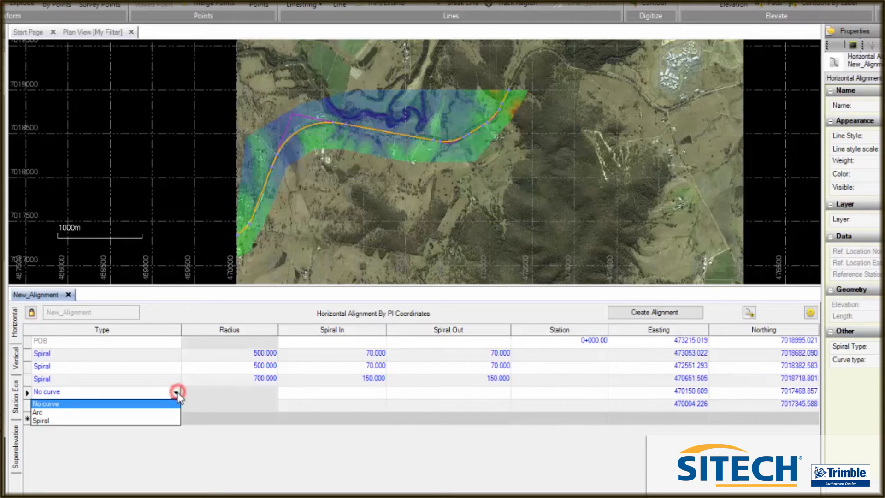
pyautogui.click(159, 420)
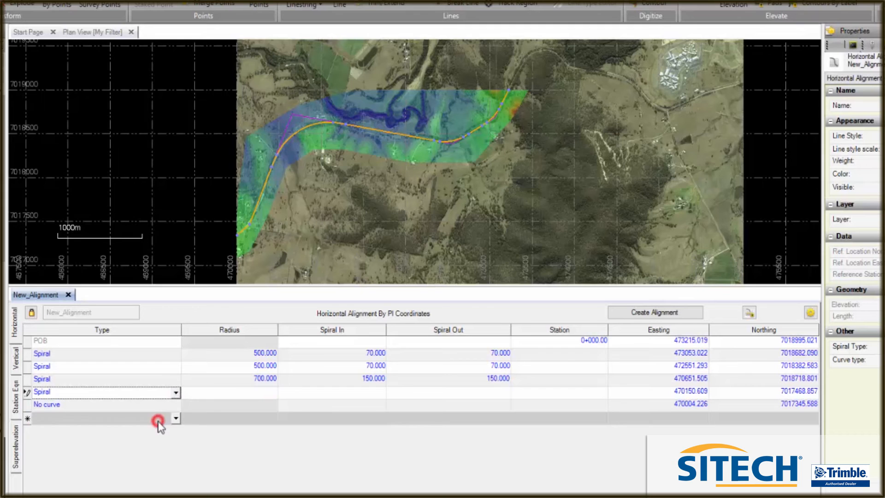
pyautogui.click(251, 394)
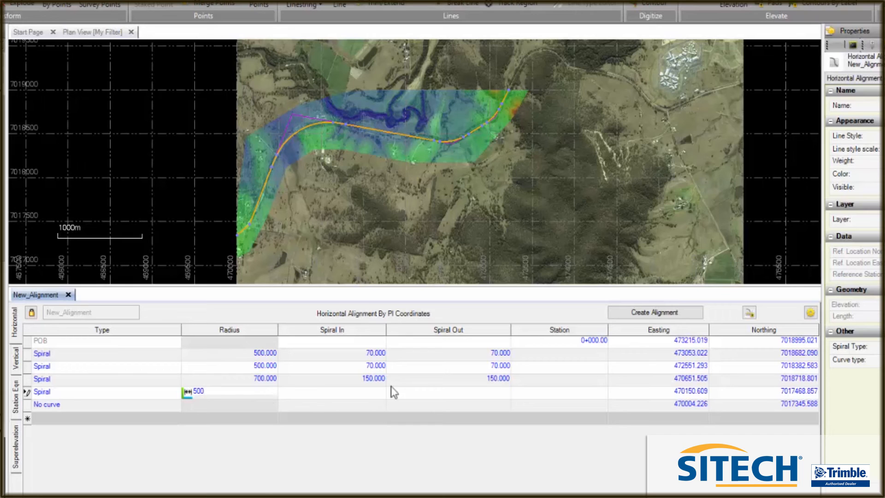
pyautogui.write('500')
pyautogui.click(376, 395)
pyautogui.write('70')
pyautogui.click(481, 395)
pyautogui.write('7')
pyautogui.click(616, 392)
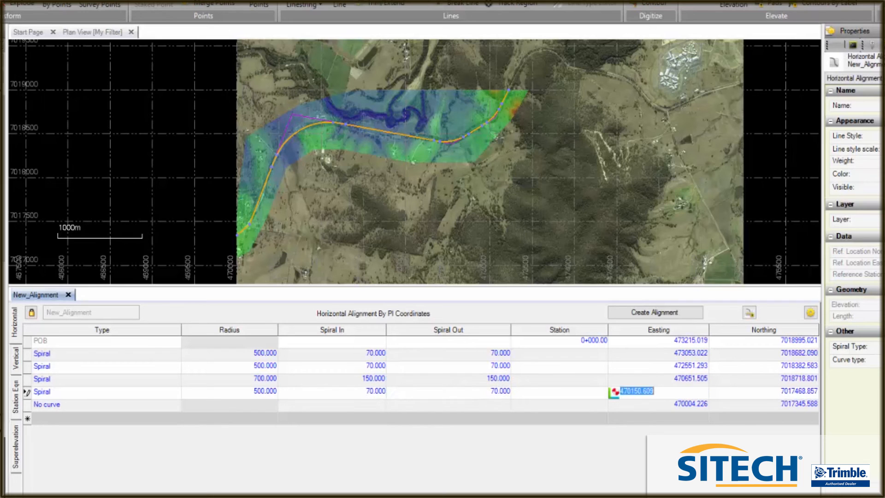
pyautogui.click(716, 392)
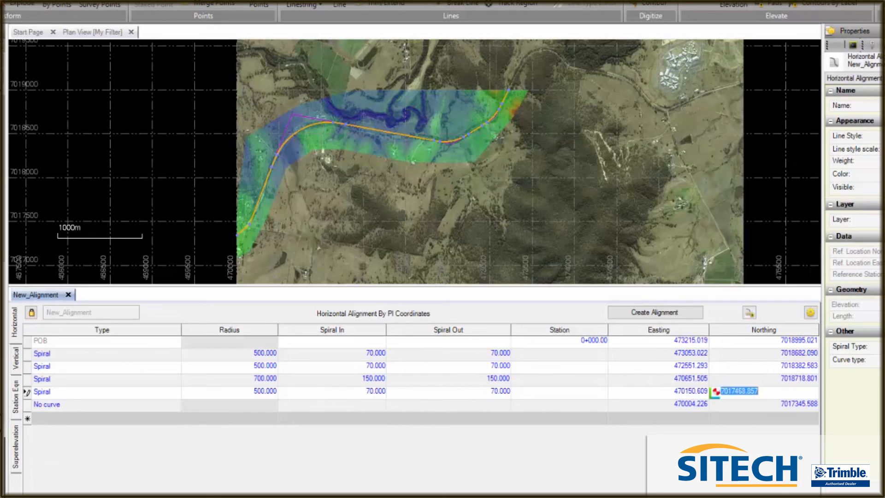
pyautogui.press('Tab')
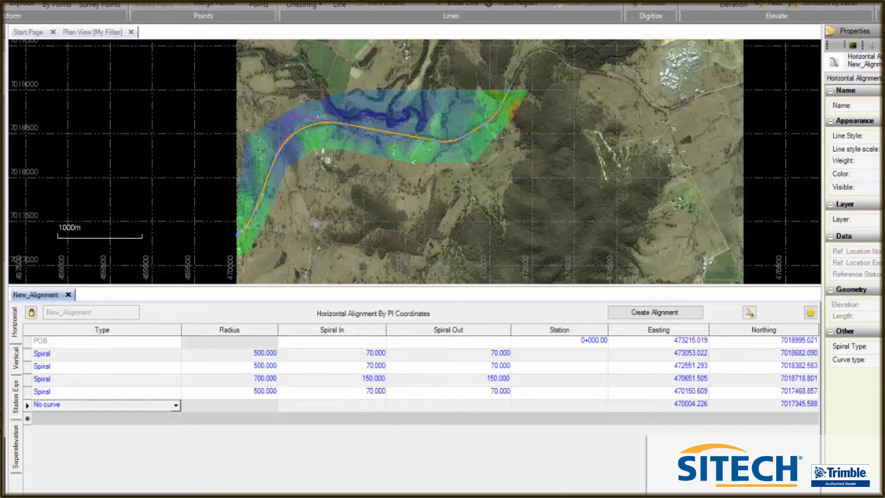
# Change the third PI's curve radius to 650, keeping its spiral in and spiral out lengths
pyautogui.scroll(8, 245, 233)
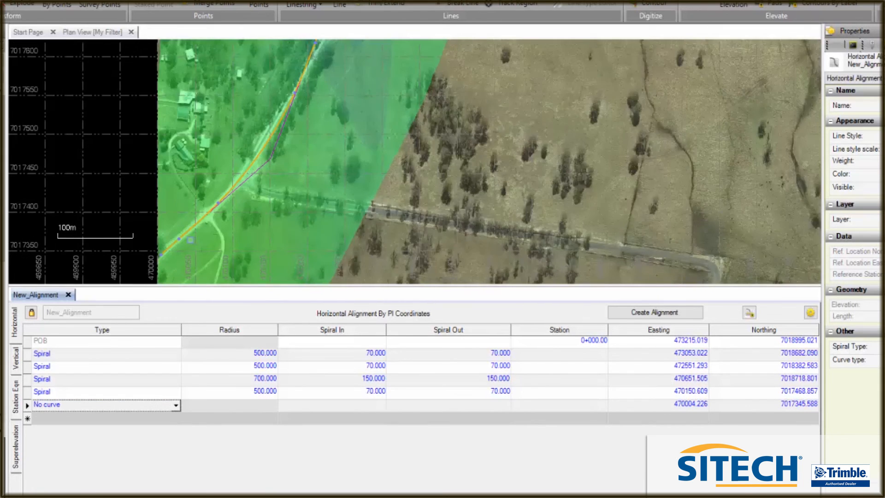
pyautogui.scroll(-2, 189, 233)
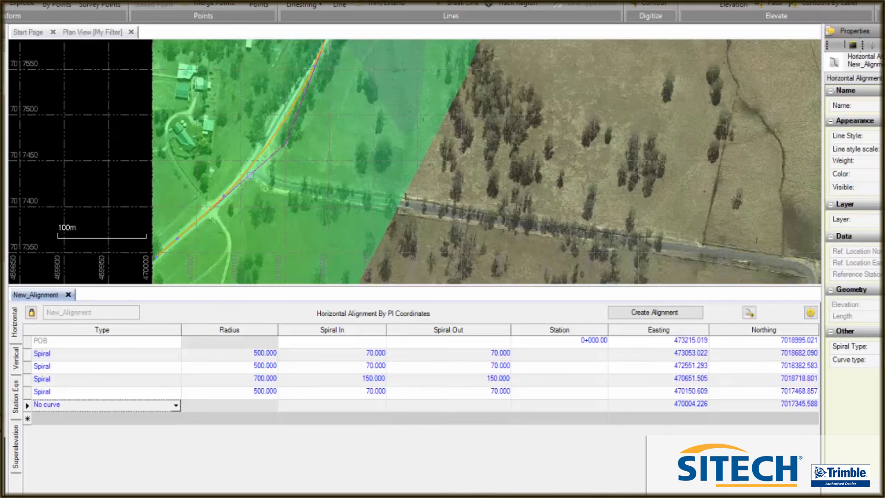
pyautogui.scroll(-5, 249, 165)
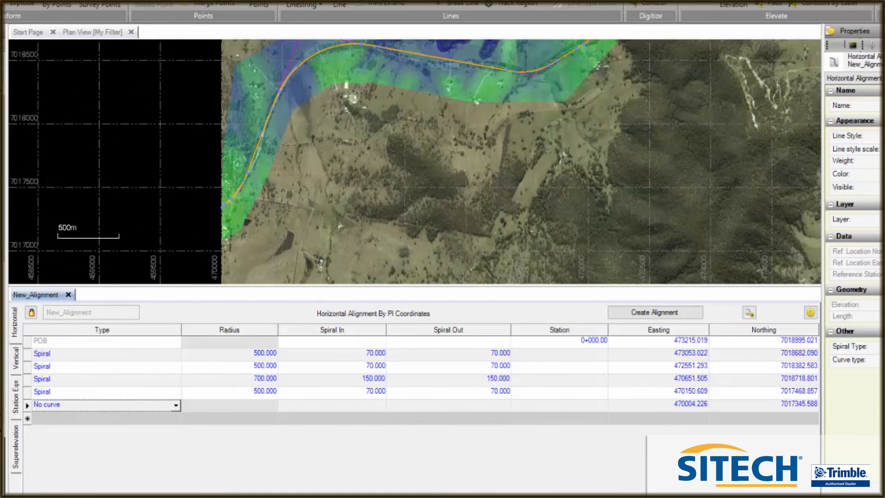
pyautogui.scroll(3, 258, 138)
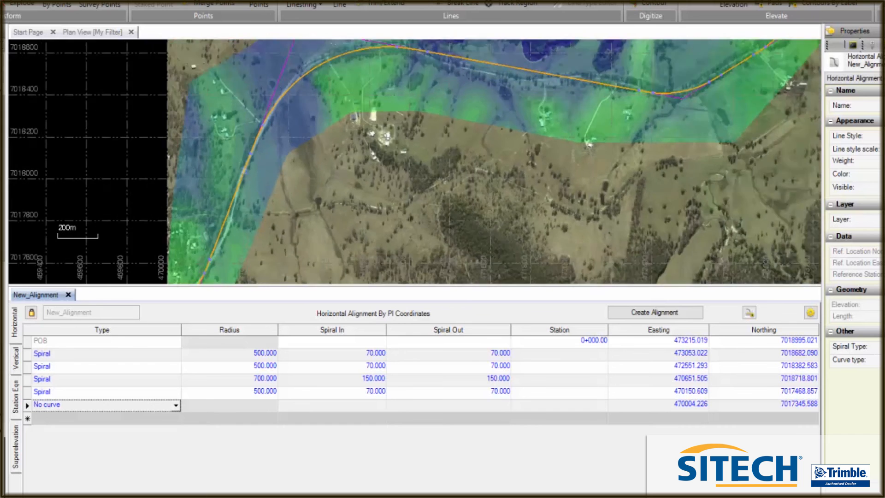
pyautogui.scroll(3, 310, 87)
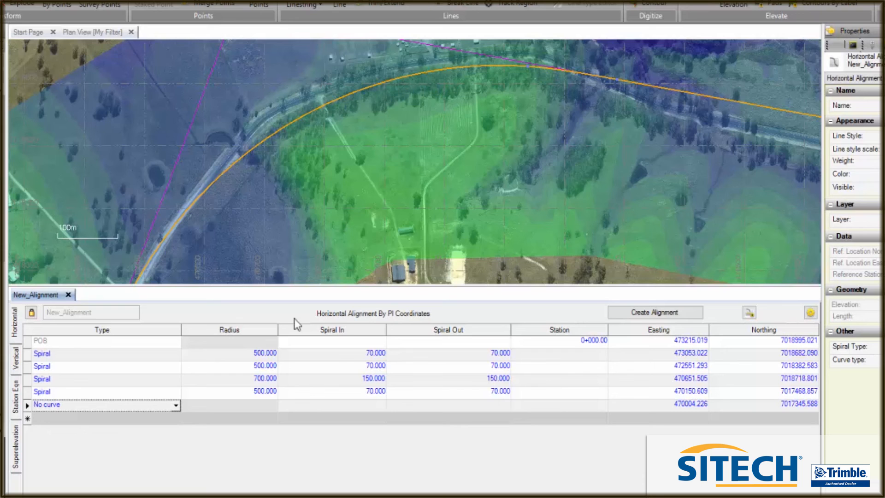
pyautogui.click(259, 378)
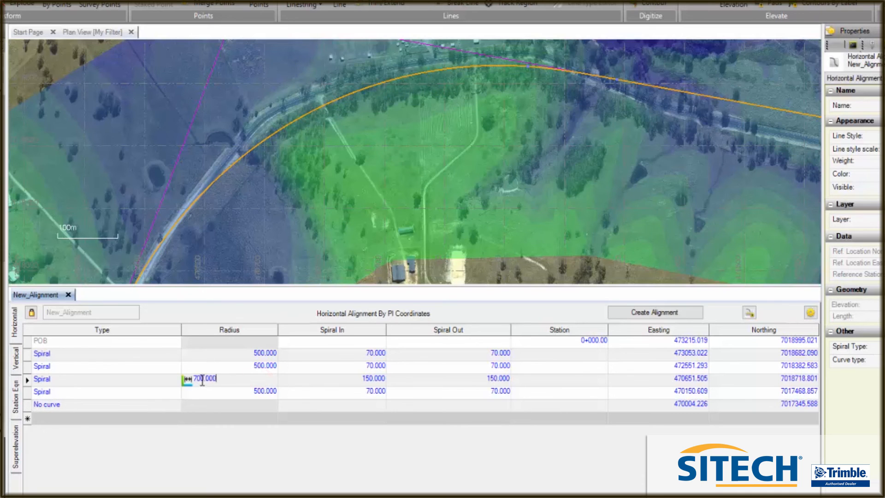
pyautogui.moveTo(201, 377); pyautogui.dragTo(194, 377)
pyautogui.write('65')
pyautogui.press('Tab')
pyautogui.press('Tab')
pyautogui.press('Tab')
pyautogui.press('Tab')
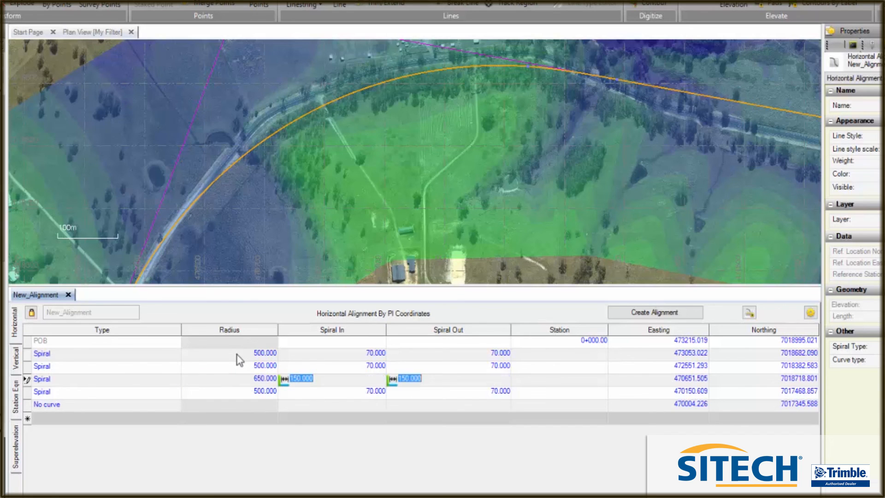
pyautogui.press('Tab')
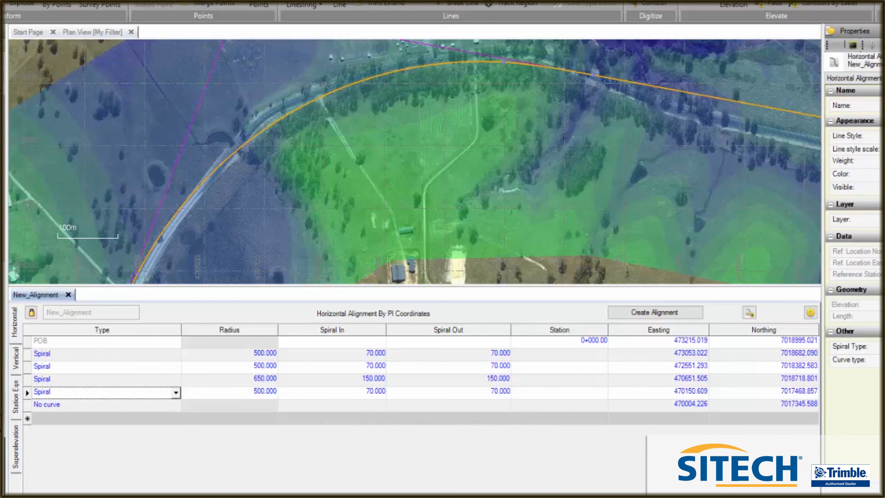
pyautogui.scroll(-2, 174, 203)
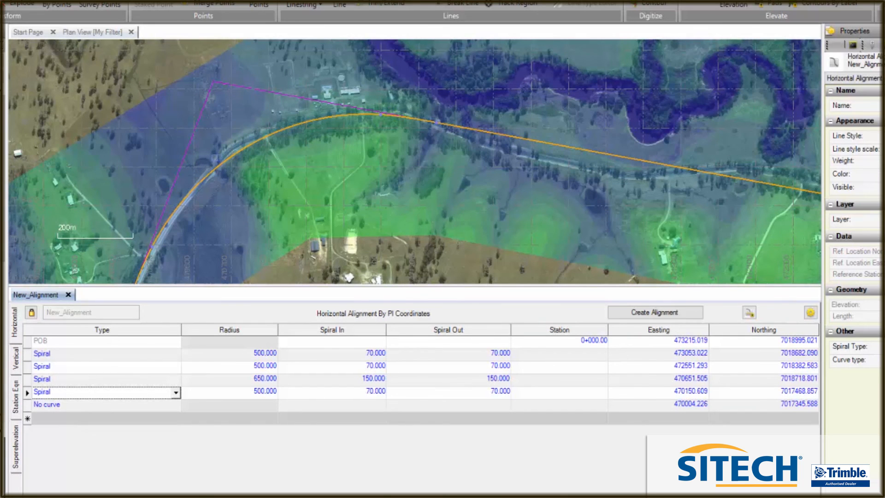
pyautogui.scroll(-2, 215, 157)
pyautogui.scroll(2, 609, 177)
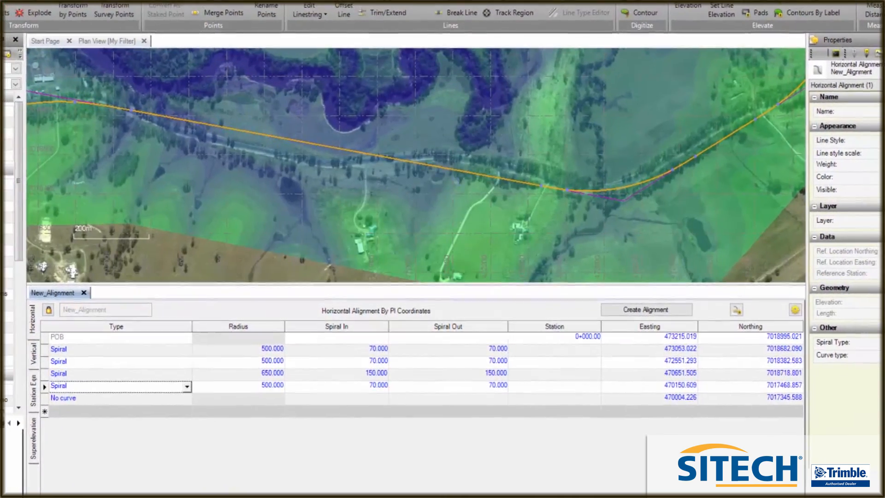
pyautogui.scroll(-2, 415, 166)
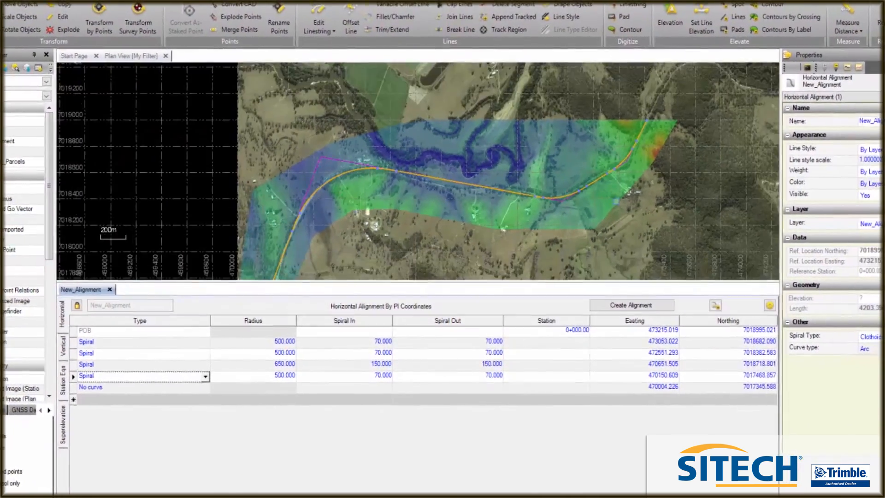
pyautogui.scroll(-2, 461, 175)
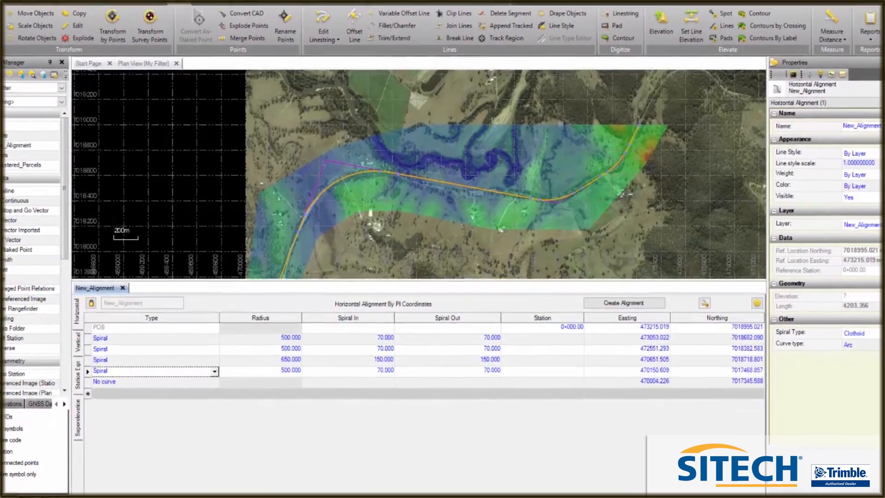